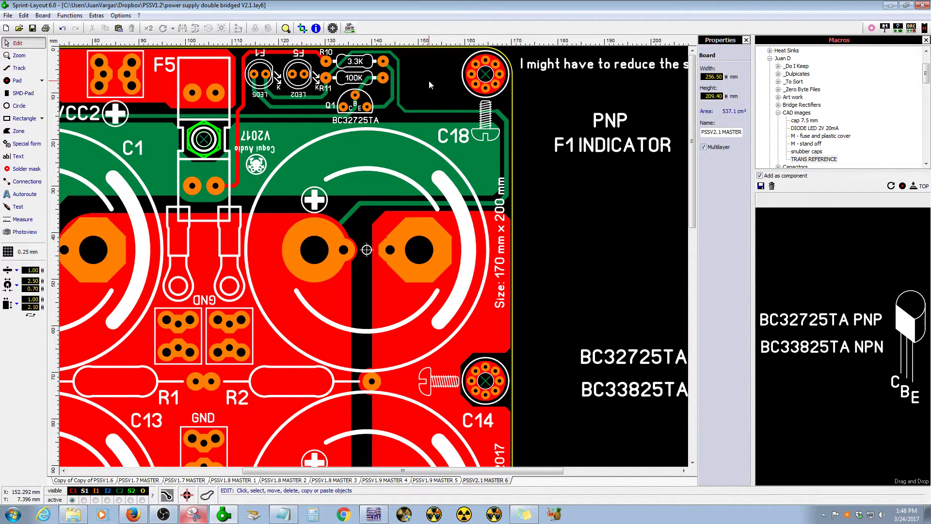
Examine the fuse indicator circuit with LED5, LED2, R10, R11 and transistor Q1 near the board's upper-right corner
scroll(429, 85, up, 2)
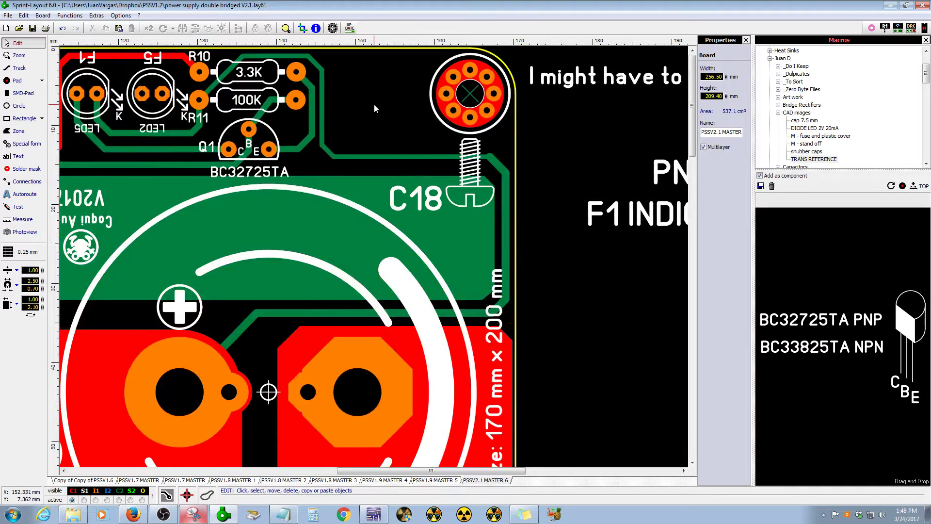
scroll(374, 108, down, 1)
scroll(375, 88, up, 2)
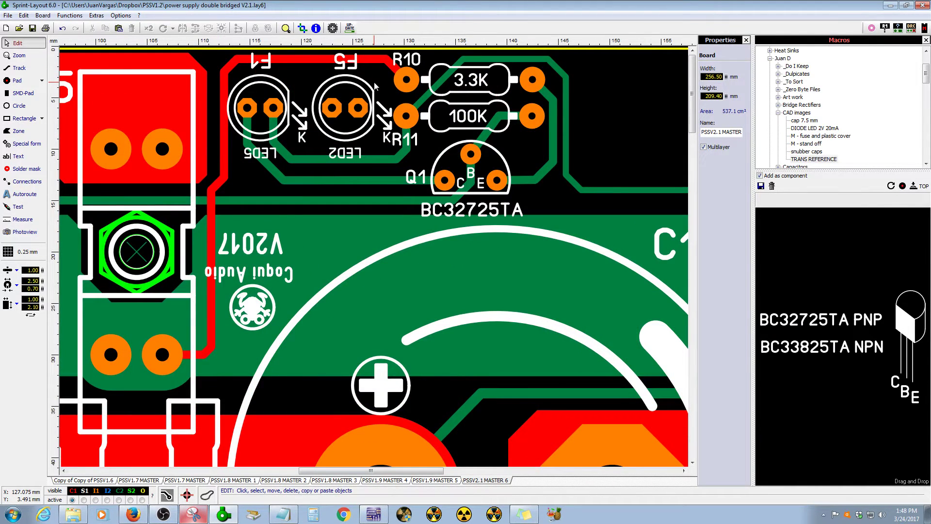
scroll(375, 87, down, 2)
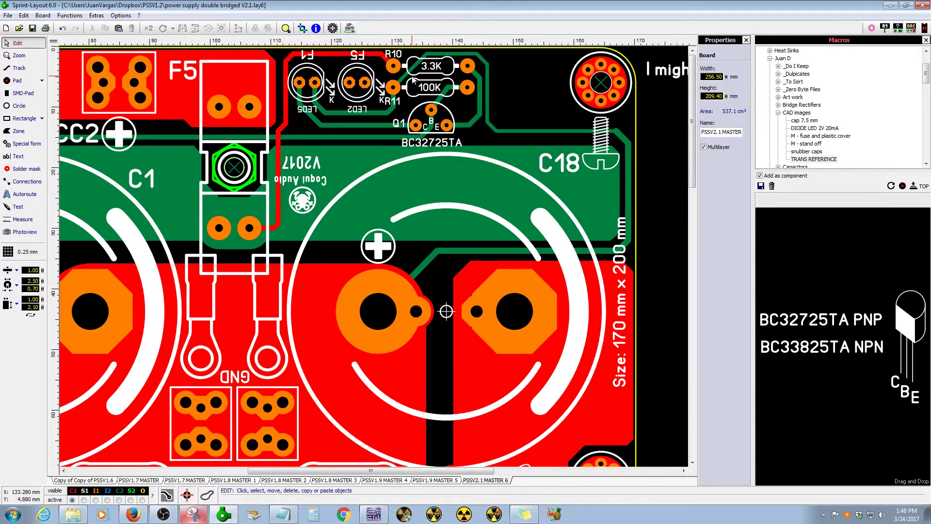
scroll(375, 100, up, 2)
scroll(375, 100, down, 2)
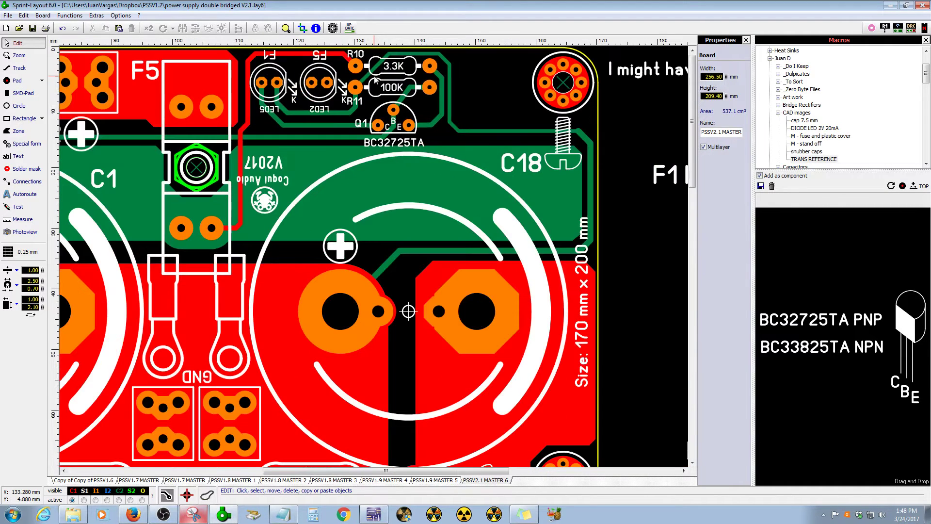
scroll(376, 104, up, 3)
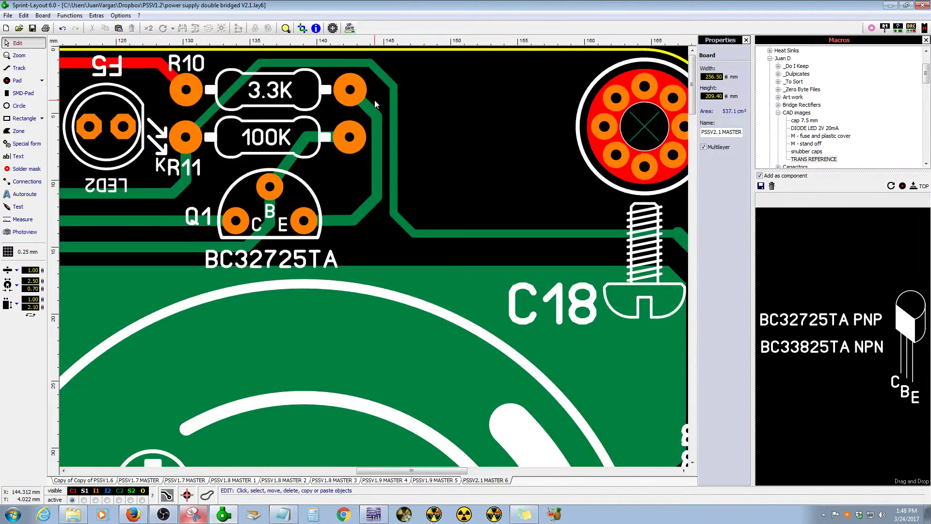
scroll(376, 105, down, 5)
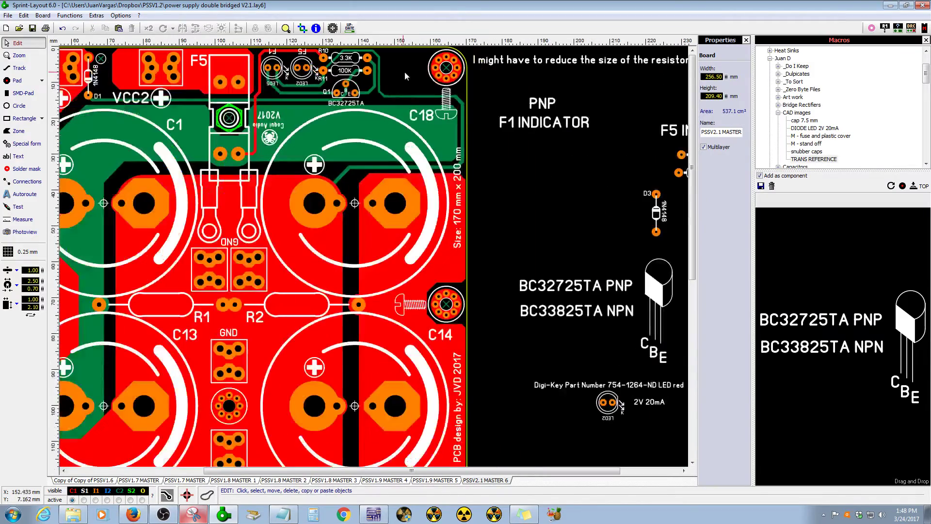
scroll(375, 105, up, 2)
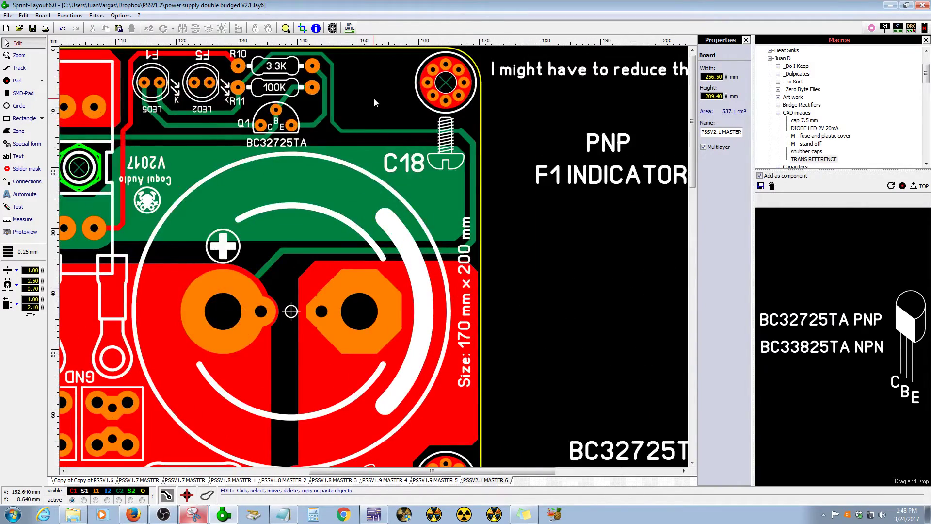
scroll(374, 106, up, 1)
scroll(375, 110, up, 2)
scroll(376, 116, down, 1)
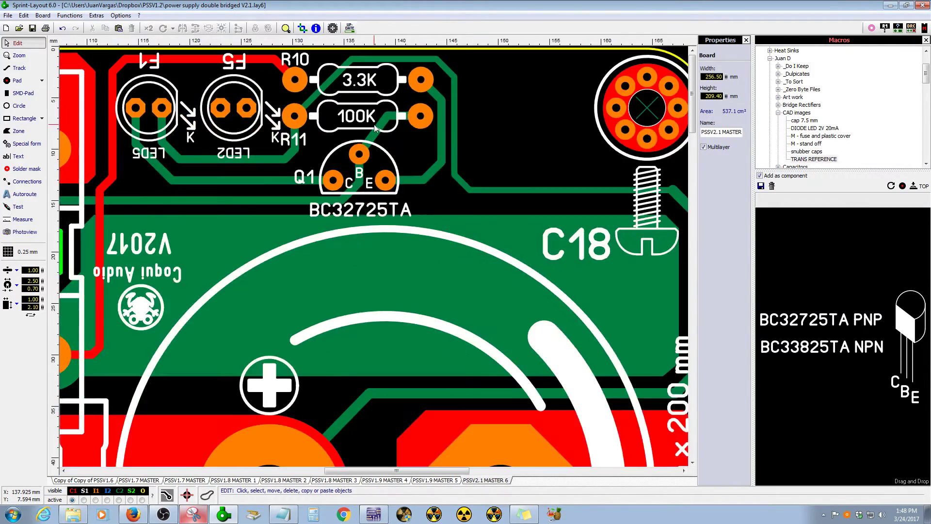
scroll(376, 127, down, 3)
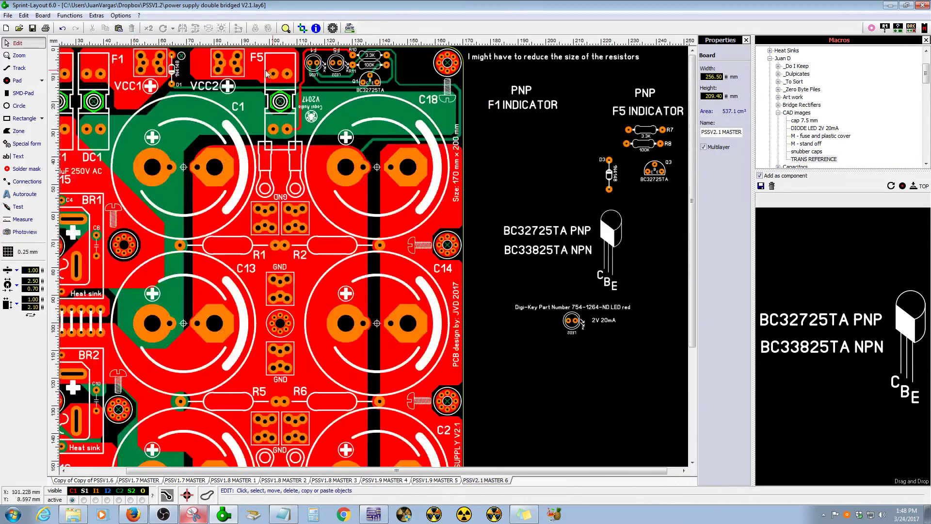
Examine diode D1 between VCC1 and VCC2 and its track running toward the indicator circuit's transistor
scroll(189, 82, up, 1)
scroll(296, 92, up, 3)
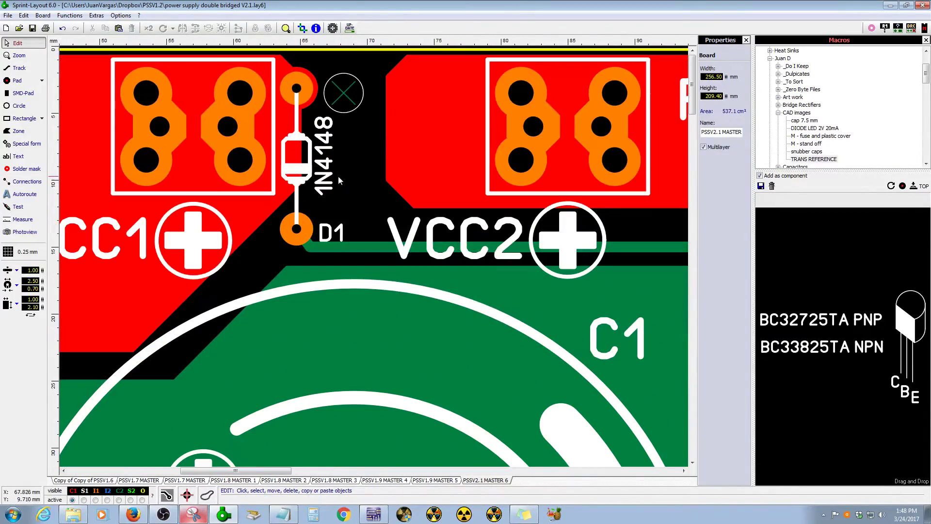
scroll(330, 177, down, 2)
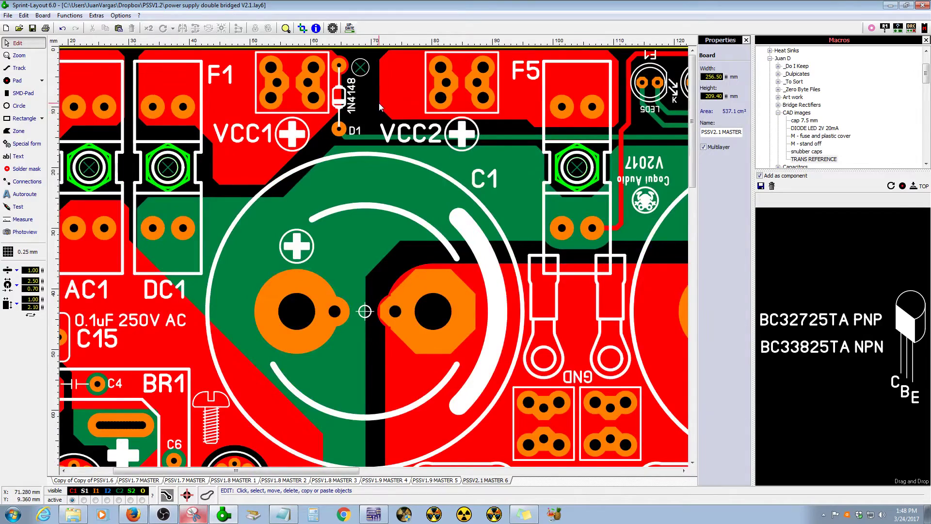
scroll(375, 131, up, 1)
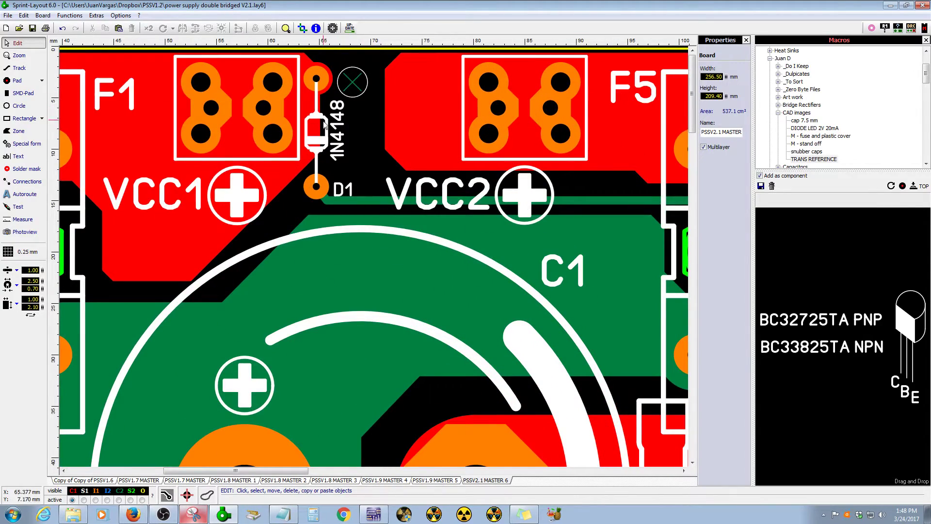
scroll(346, 177, down, 3)
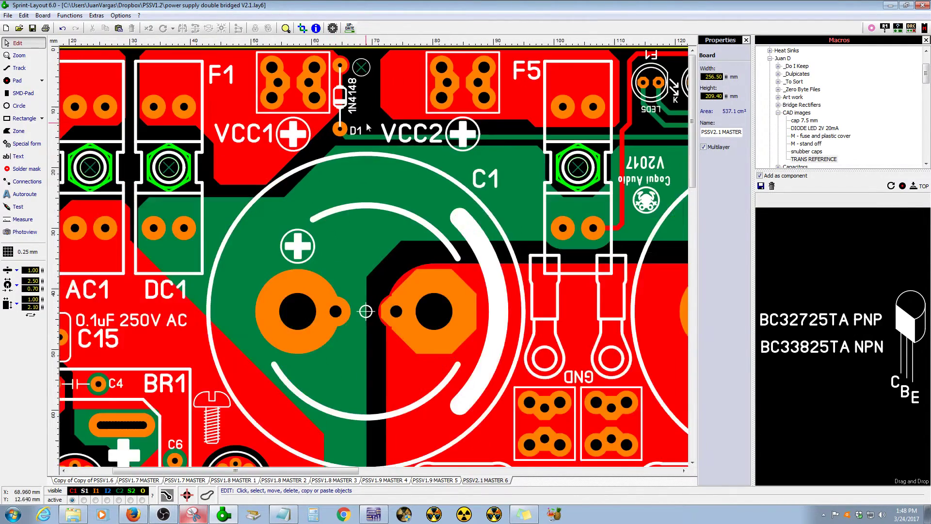
scroll(371, 77, up, 1)
scroll(373, 76, up, 1)
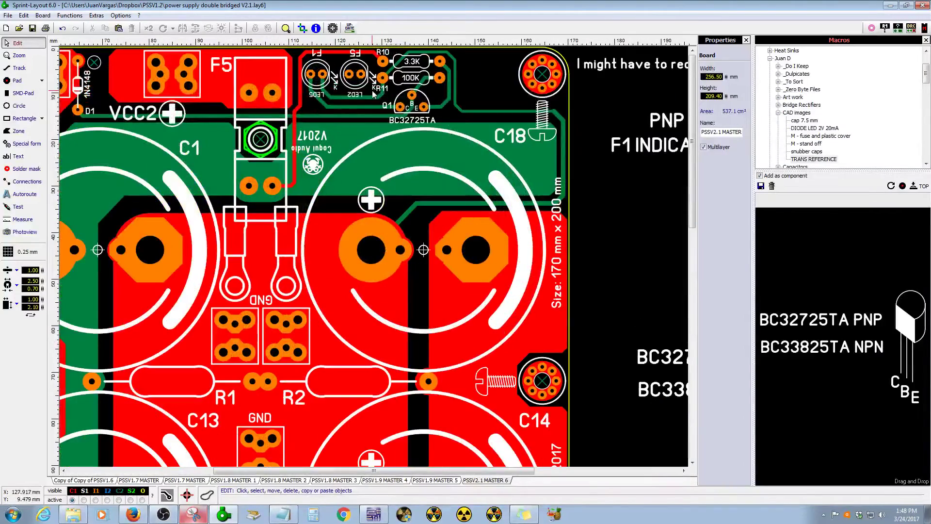
Close the Properties and Macros panels to enlarge the board view around fuse F5 and the indicator circuit
click(747, 40)
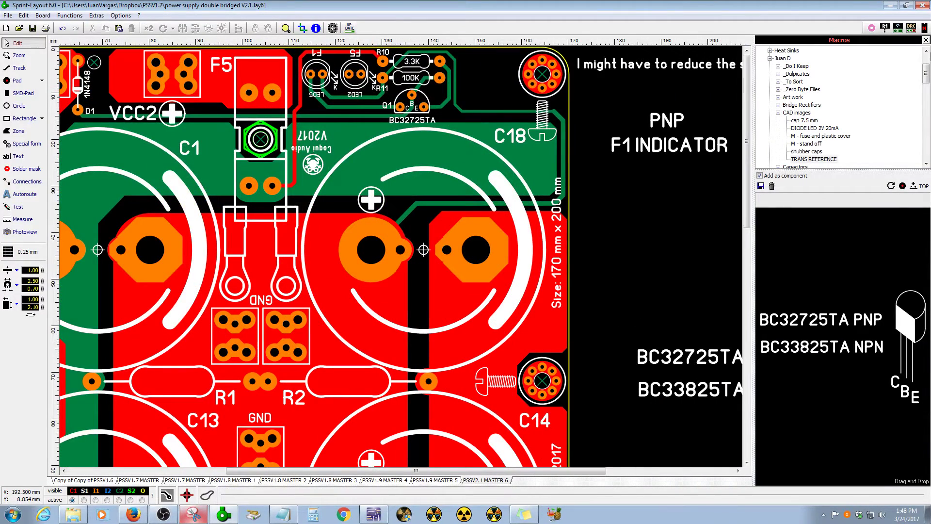
click(926, 40)
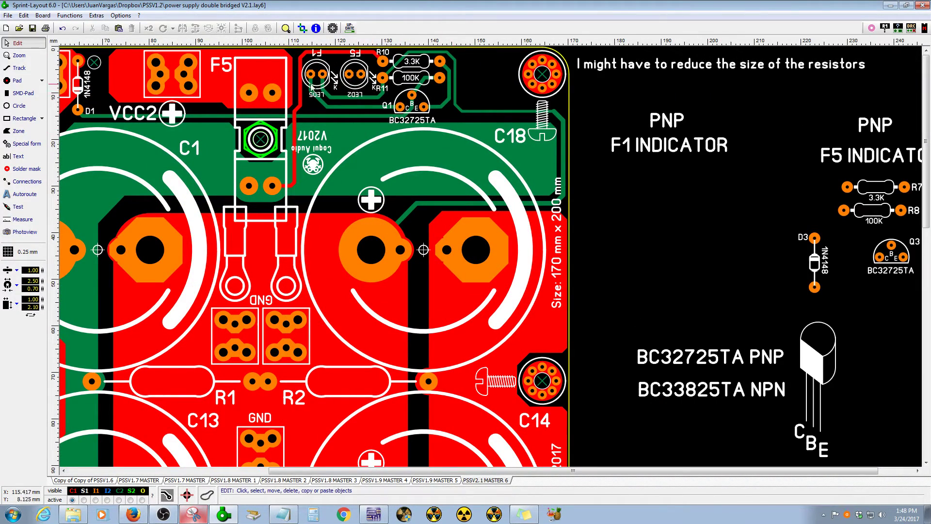
scroll(288, 83, up, 1)
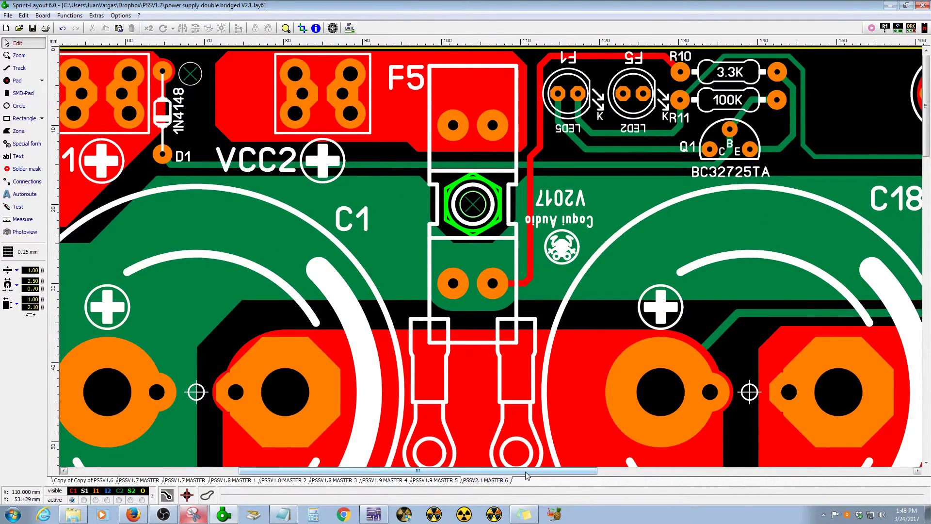
drag(525, 472, 507, 473)
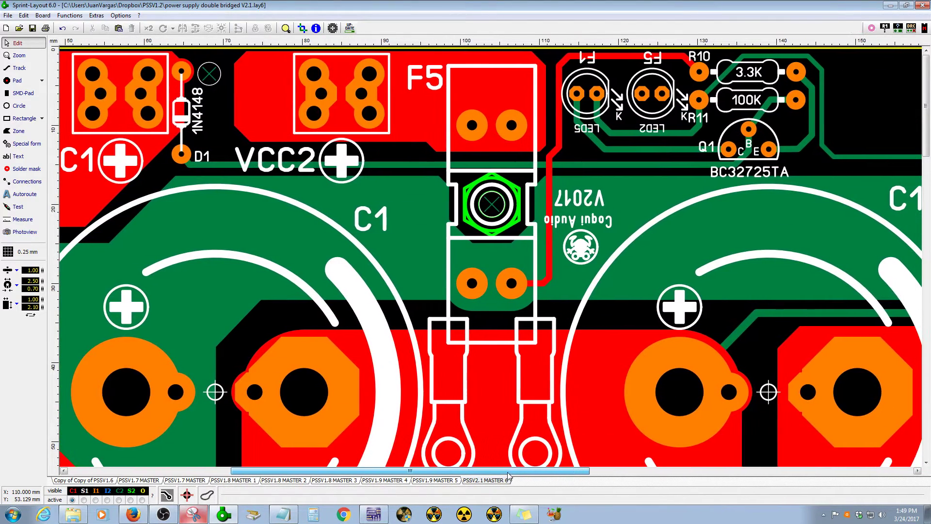
Switch to the Multisim schematic and examine how fuses F1 and F5 feed the two LED indicator circuits
click(379, 516)
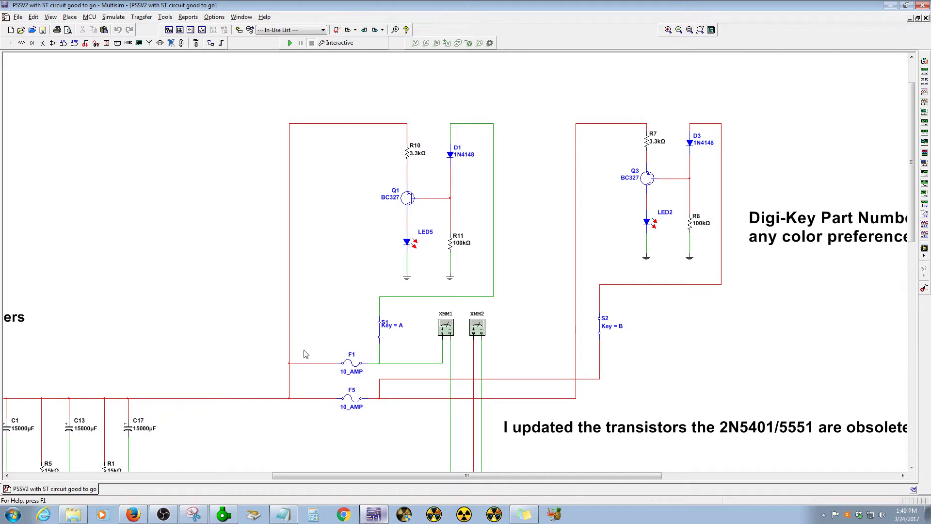
scroll(350, 378, up, 3)
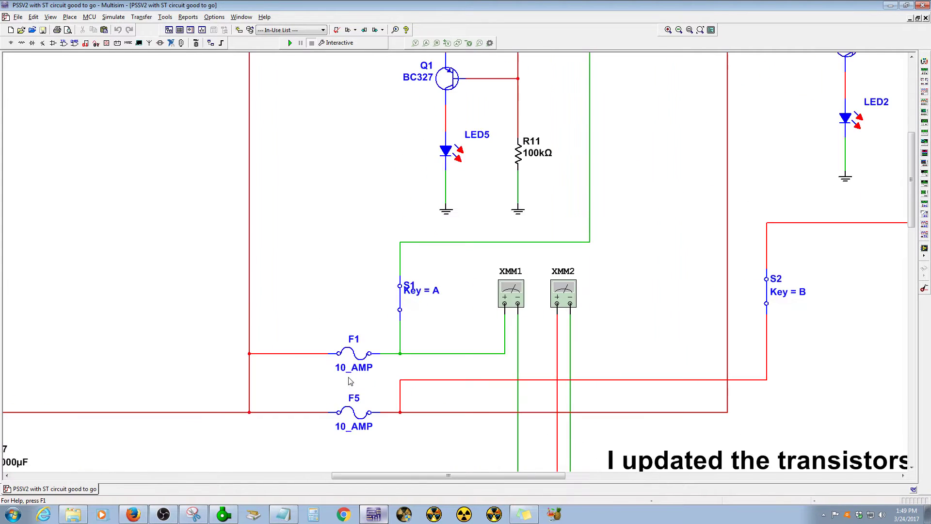
scroll(351, 380, down, 3)
scroll(406, 162, up, 1)
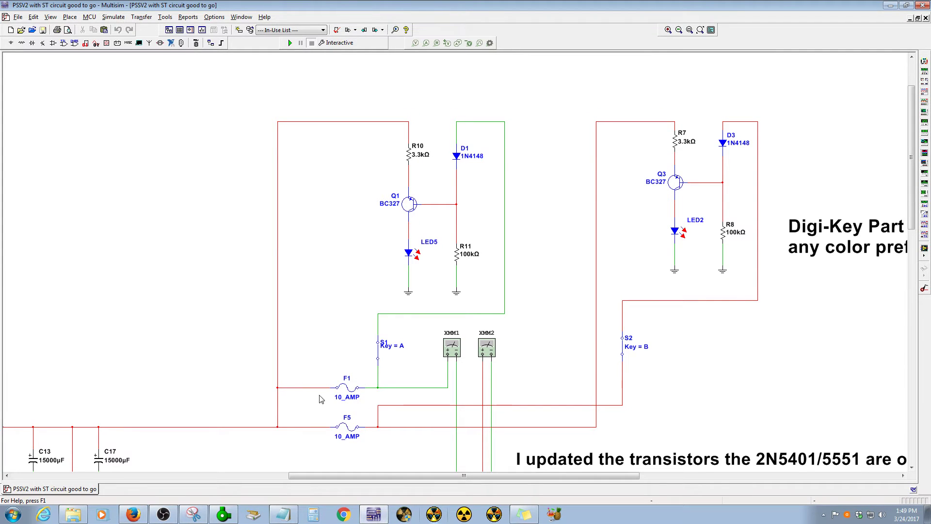
Switch to Sprint-Layout and use Test to highlight the copper connected to the red track from F5 to R10
click(231, 518)
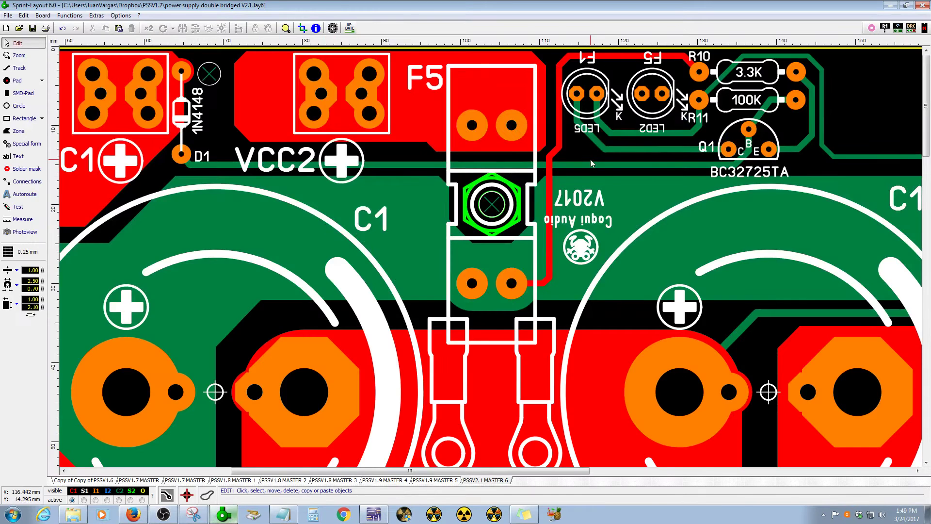
click(18, 207)
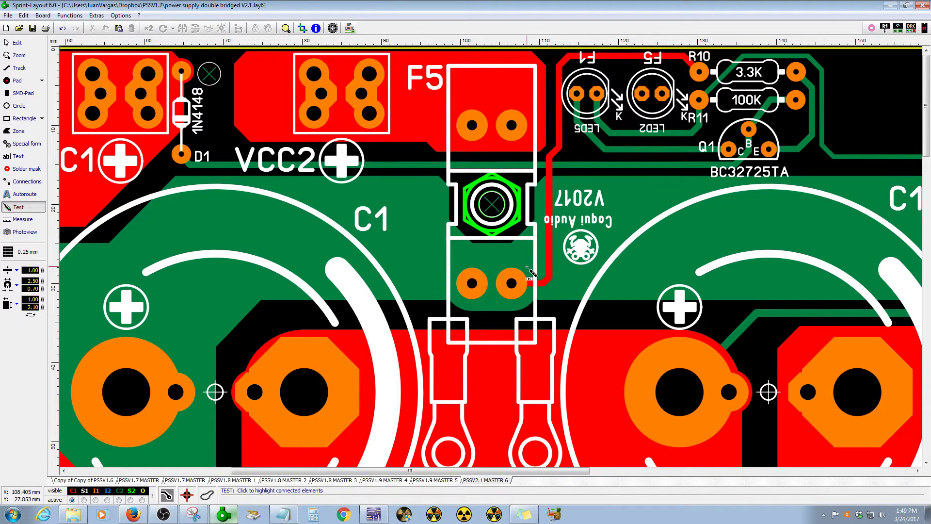
click(554, 261)
drag(503, 471, 649, 469)
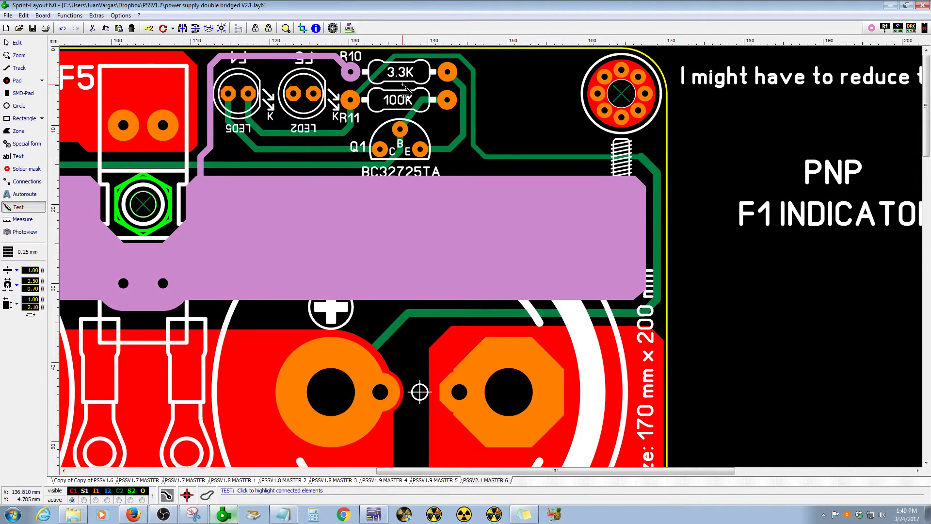
Check R10 in the Multisim schematic, then highlight the board track linking the 3.3K resistor to Q1's emitter
click(380, 517)
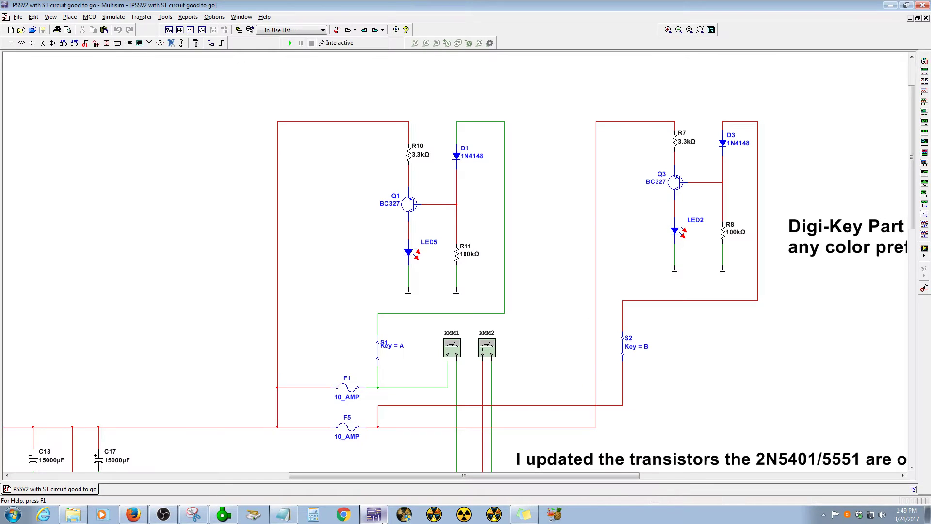
click(381, 517)
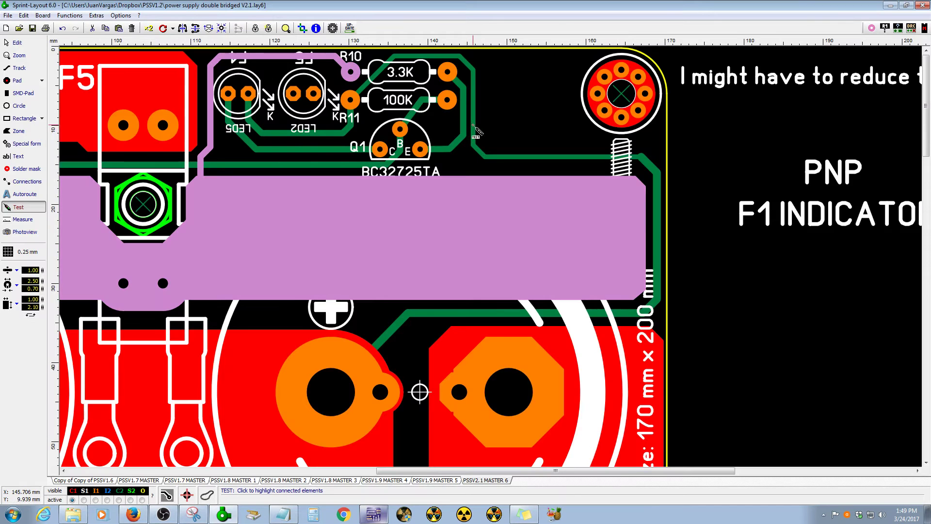
click(456, 81)
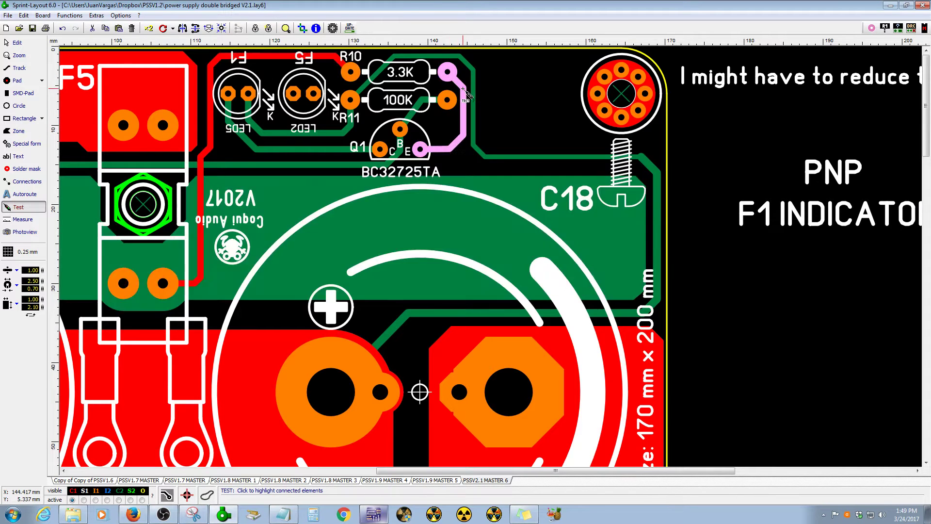
Check Q1's collector connection in the Multisim schematic, then highlight the board track from the collector to LED5
click(378, 519)
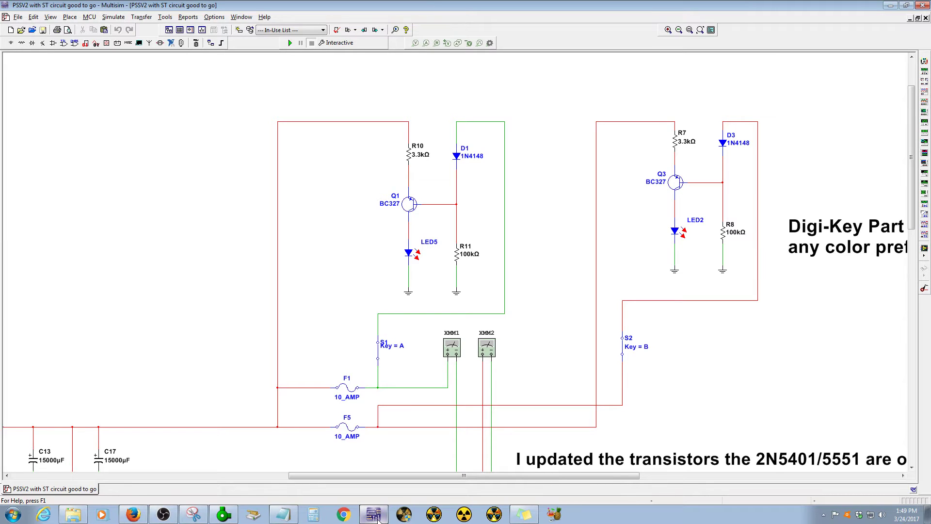
click(378, 520)
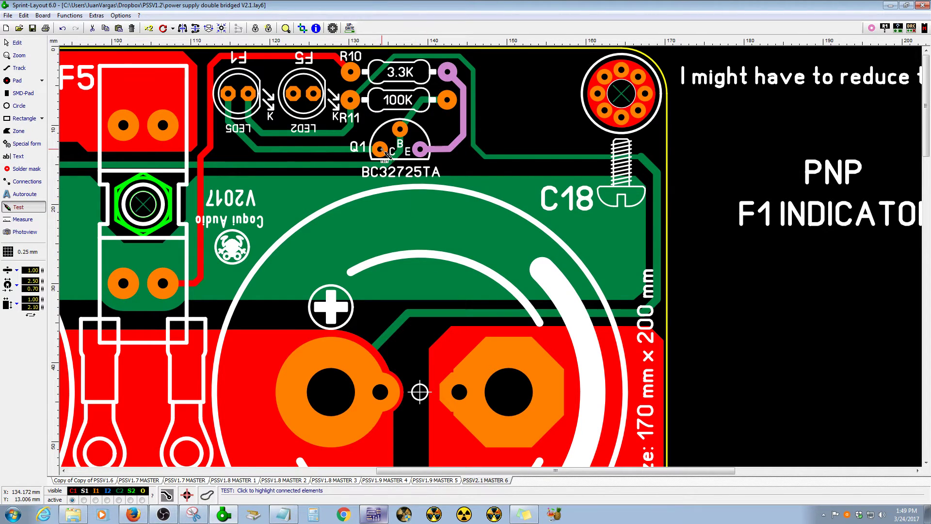
scroll(386, 154, up, 2)
click(390, 256)
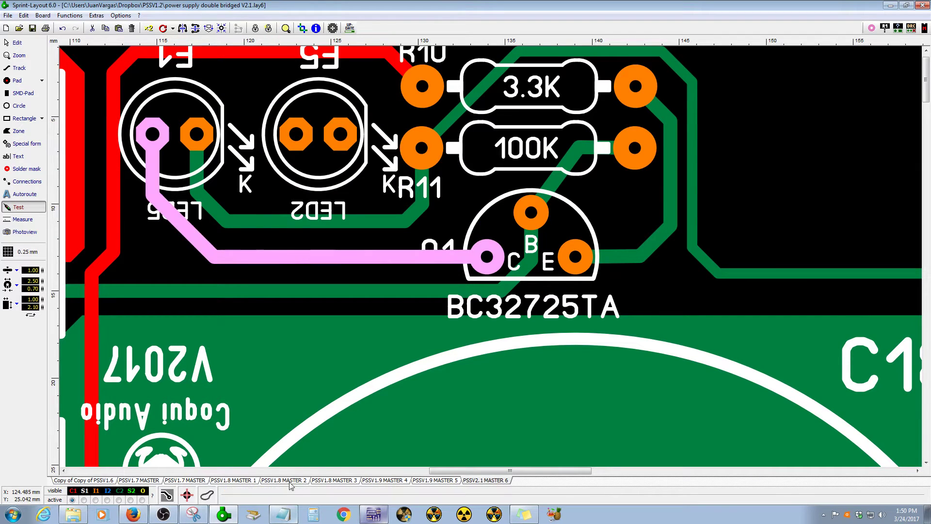
Switch to the Multisim schematic and examine the ground connections of LED5 and R11
click(373, 514)
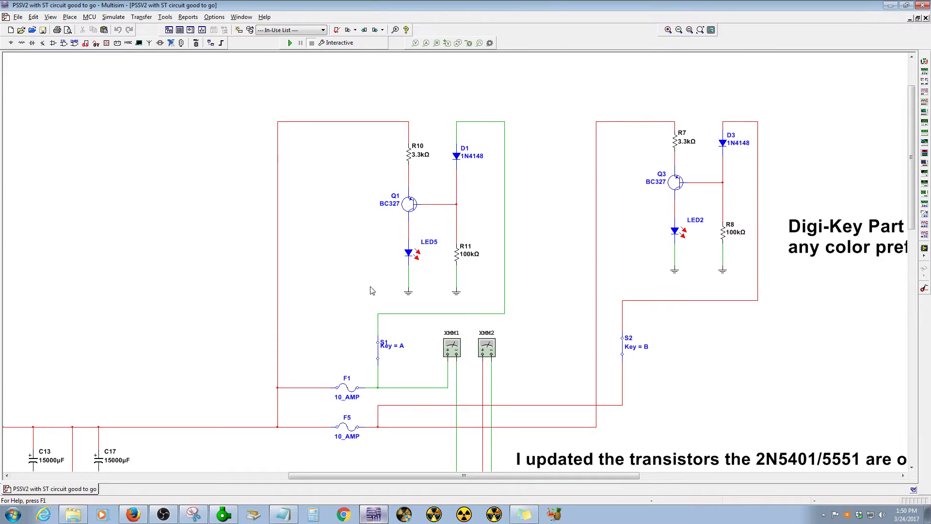
scroll(372, 290, up, 8)
scroll(384, 260, down, 2)
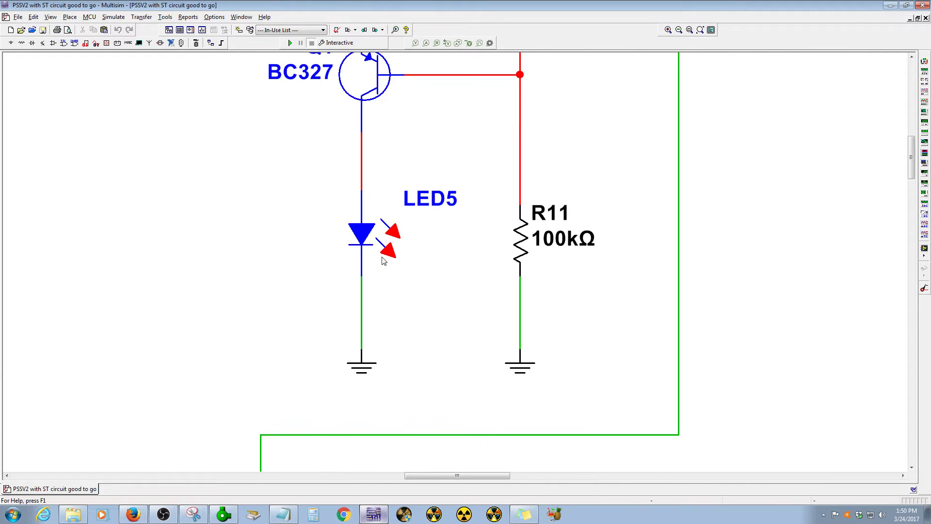
scroll(384, 260, down, 3)
Switch to Sprint-Layout and highlight LED5's cathode net, following it through R11 to the central ground plane
click(248, 510)
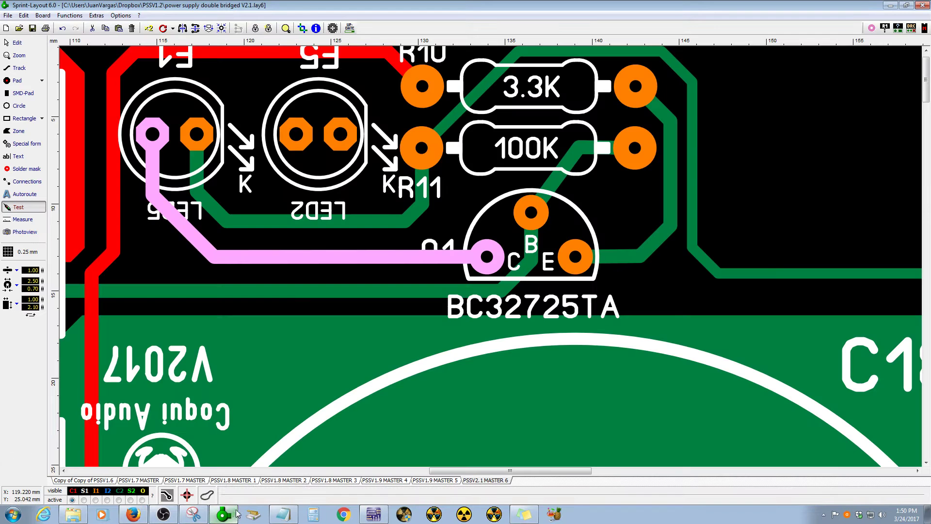
click(197, 157)
scroll(485, 131, down, 3)
scroll(503, 109, up, 2)
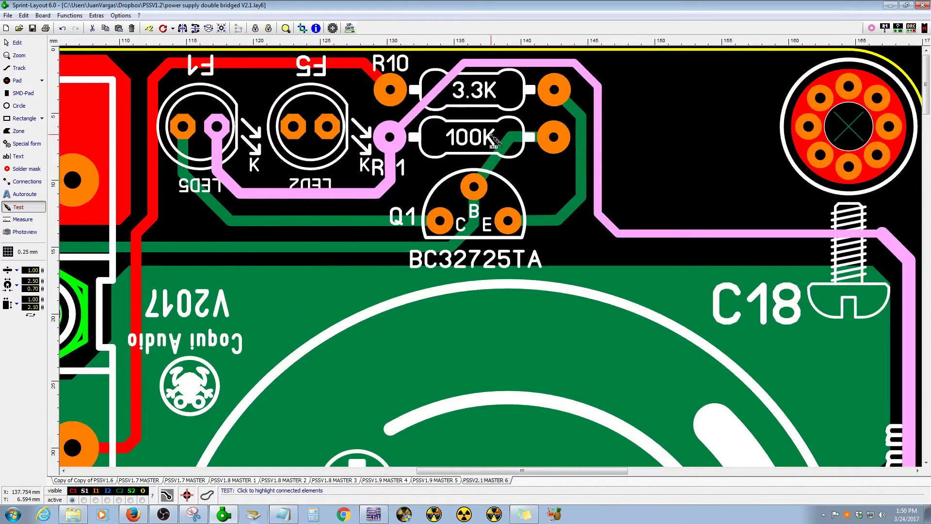
scroll(493, 138, down, 4)
scroll(493, 260, up, 1)
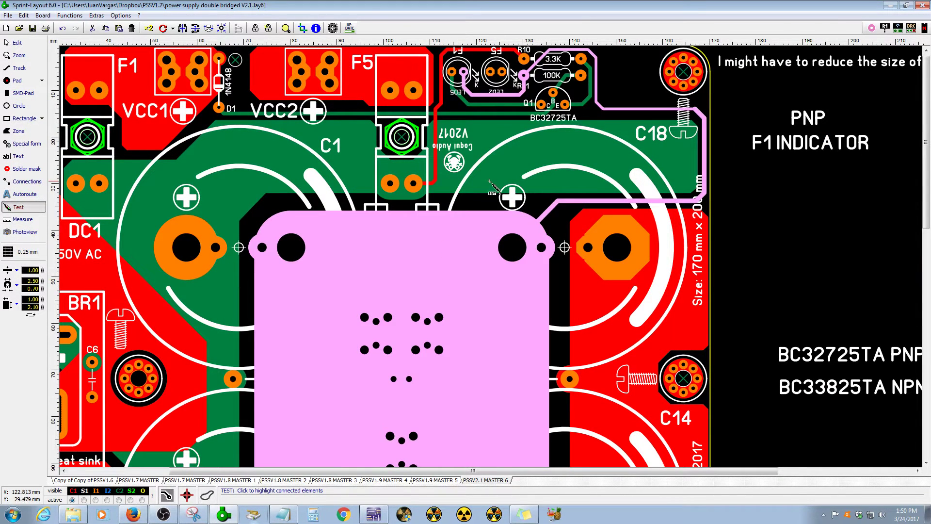
Examine the F1 indicator wiring around Q1 and the unplaced F5 indicator parts beside the board, then clear the net highlight
scroll(642, 113, up, 2)
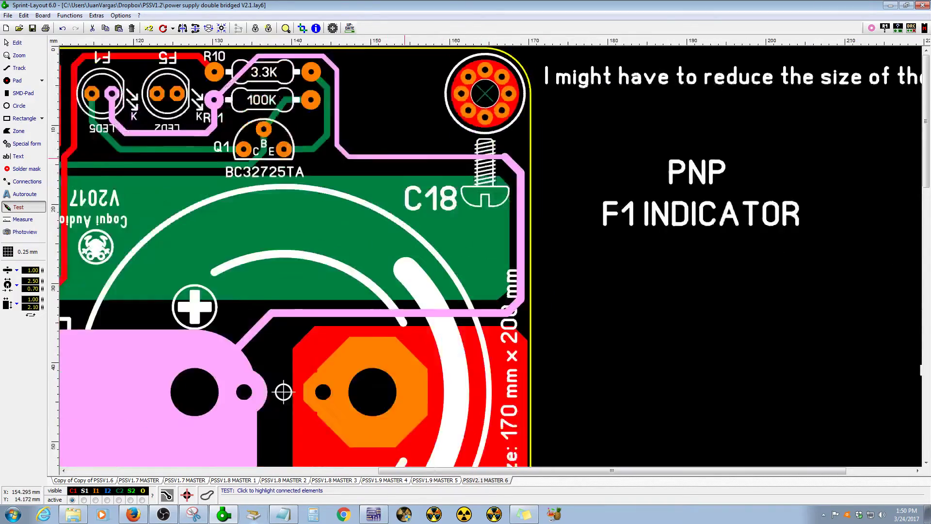
scroll(405, 158, down, 1)
scroll(402, 155, up, 2)
scroll(599, 110, down, 1)
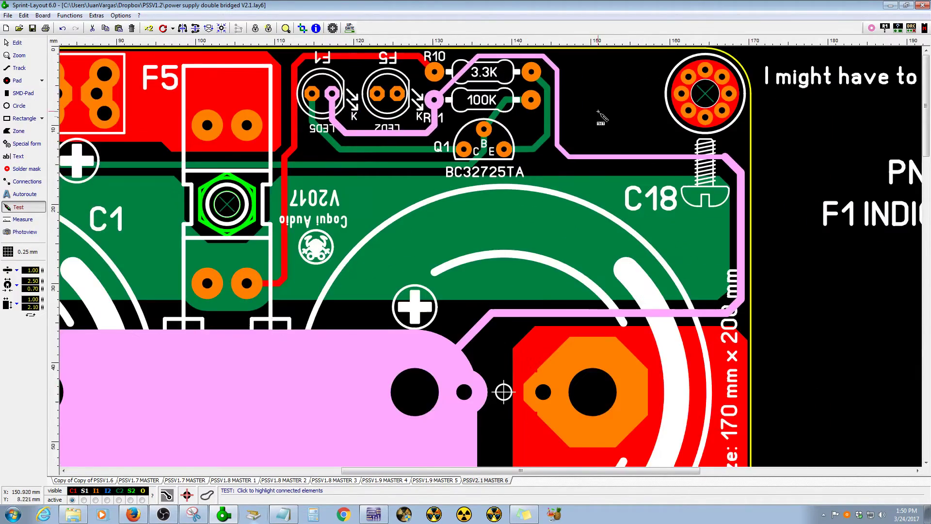
scroll(599, 117, down, 2)
scroll(876, 261, up, 1)
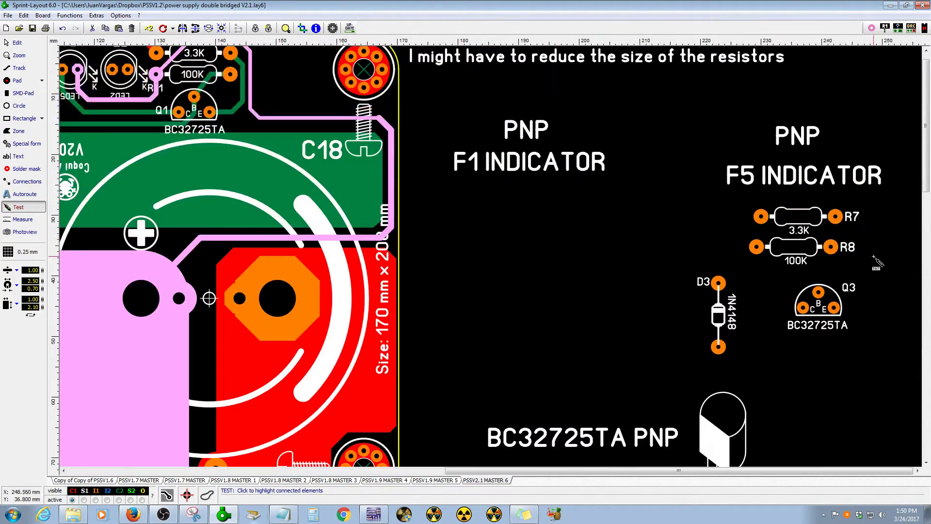
scroll(848, 289, down, 1)
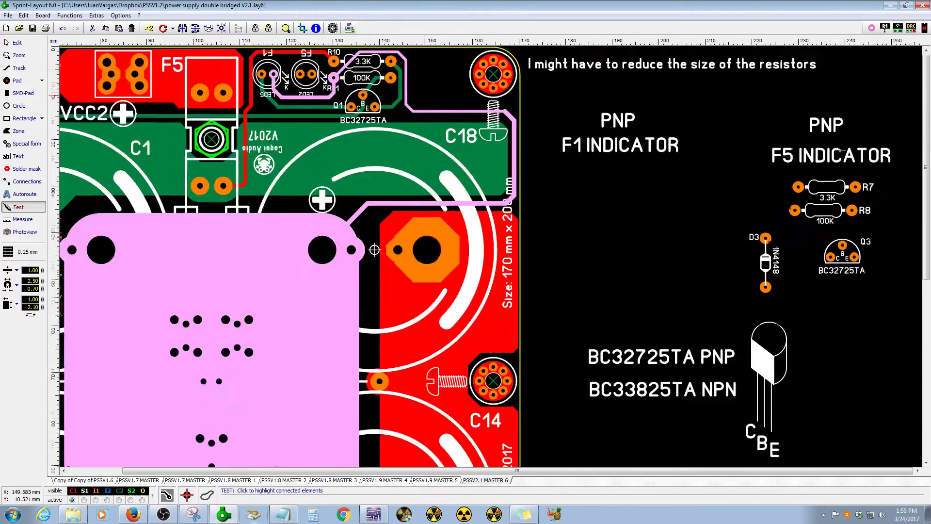
scroll(425, 97, down, 1)
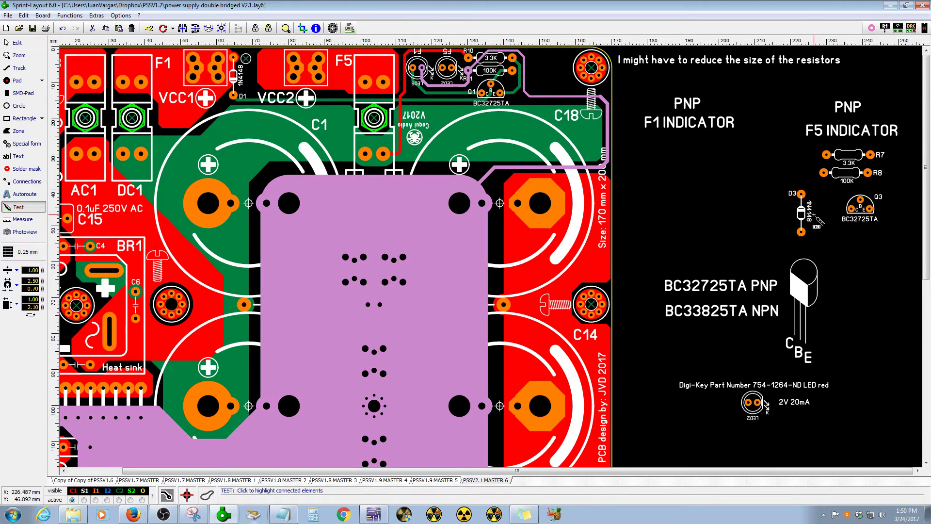
scroll(526, 95, up, 4)
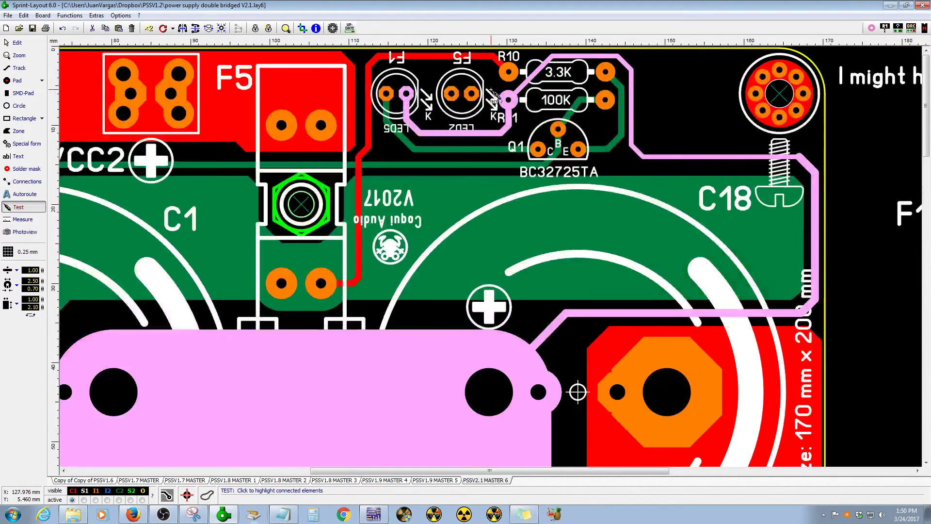
scroll(494, 94, up, 1)
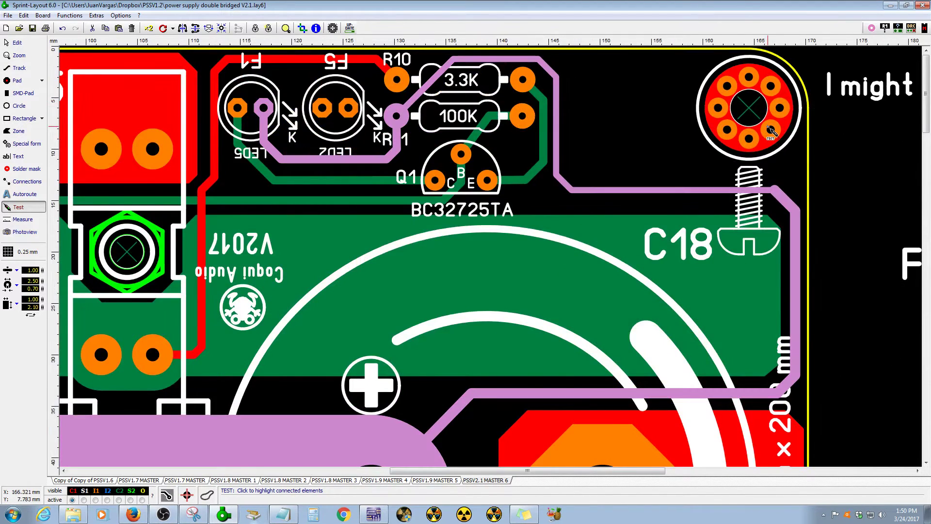
scroll(495, 100, up, 1)
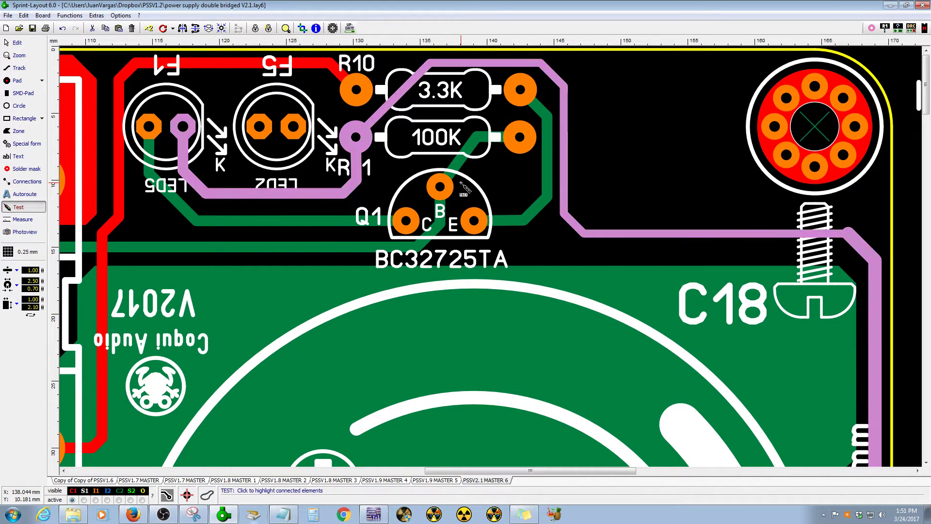
key(Escape)
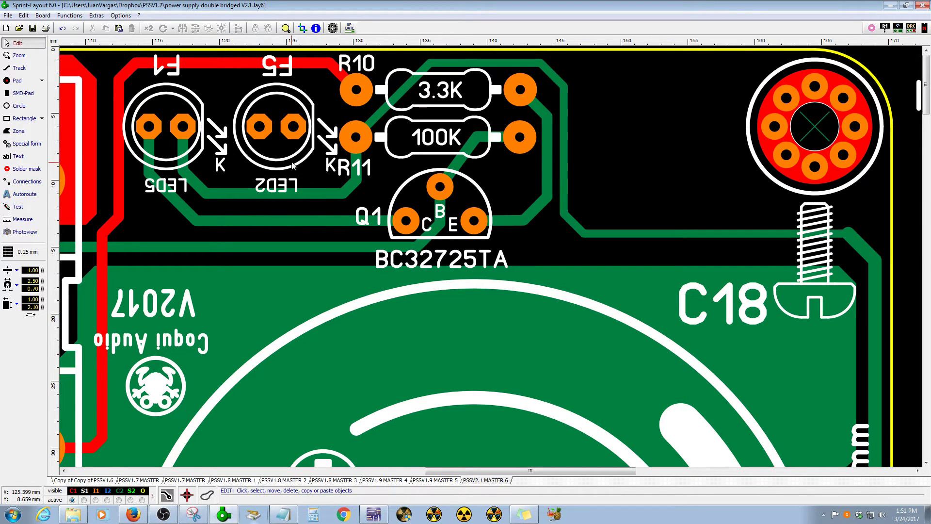
Place a trial duplicate of LED2 near the C18 corner mounting hole, then delete that copy
click(303, 140)
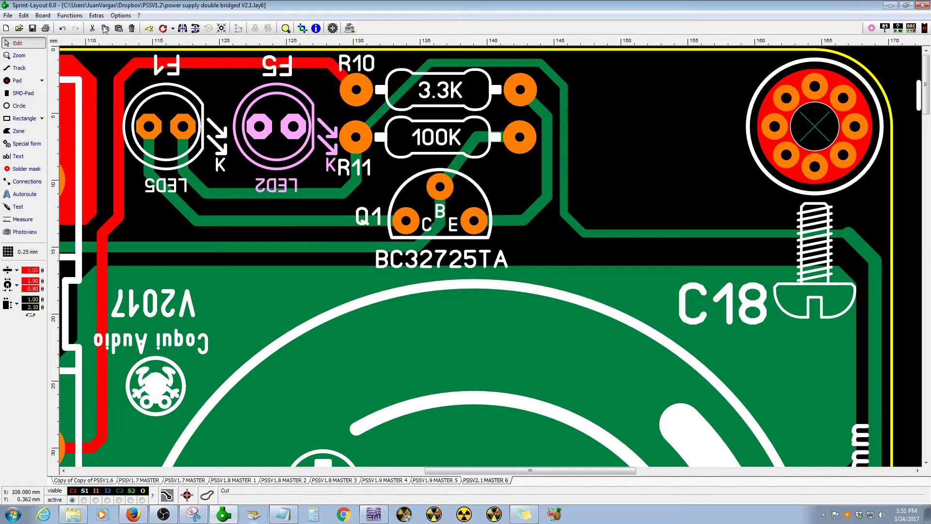
click(149, 28)
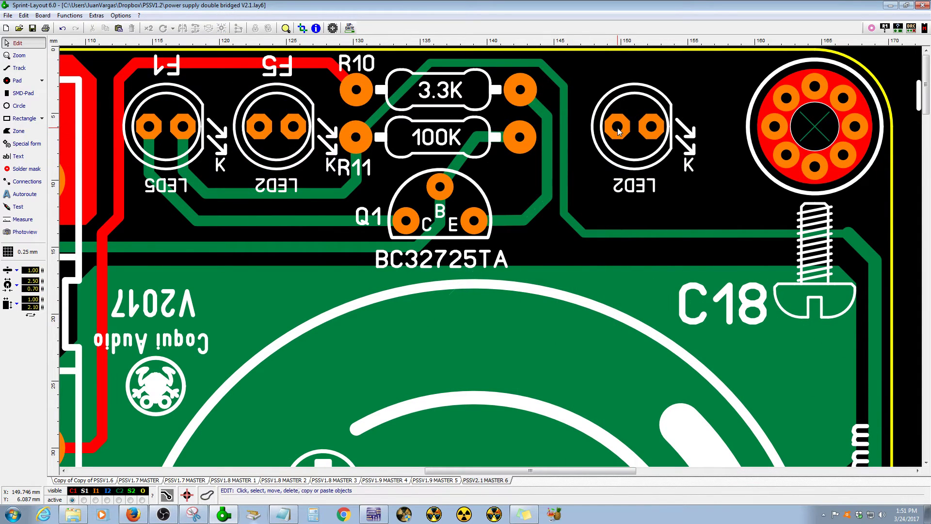
click(610, 136)
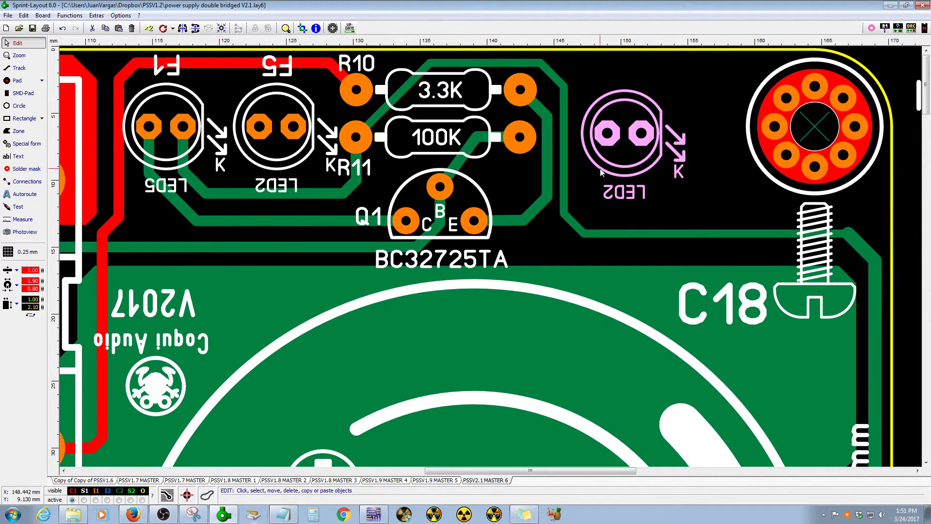
key(Delete)
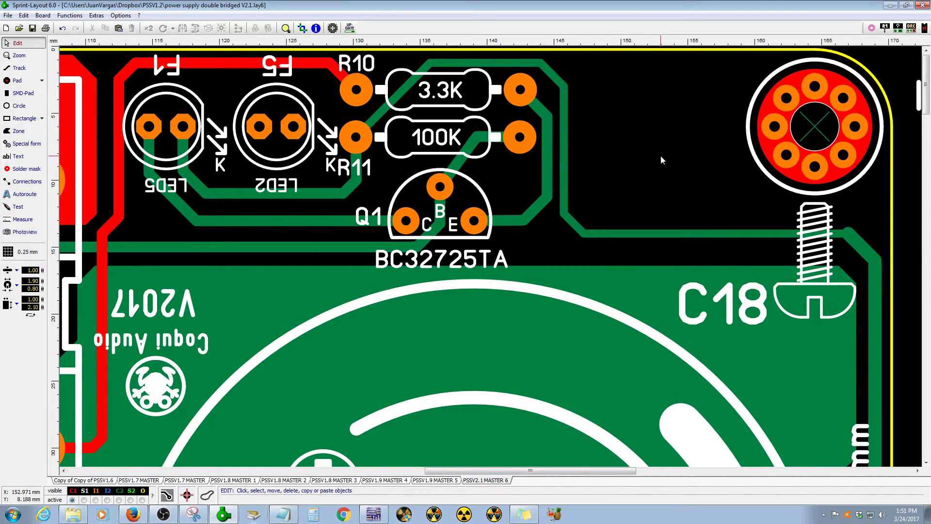
Move diode D3 closer to R8 and Q3 within the unplaced F5 indicator parts beside the board
scroll(661, 155, down, 1)
scroll(622, 131, down, 1)
scroll(711, 127, down, 2)
scroll(744, 74, up, 2)
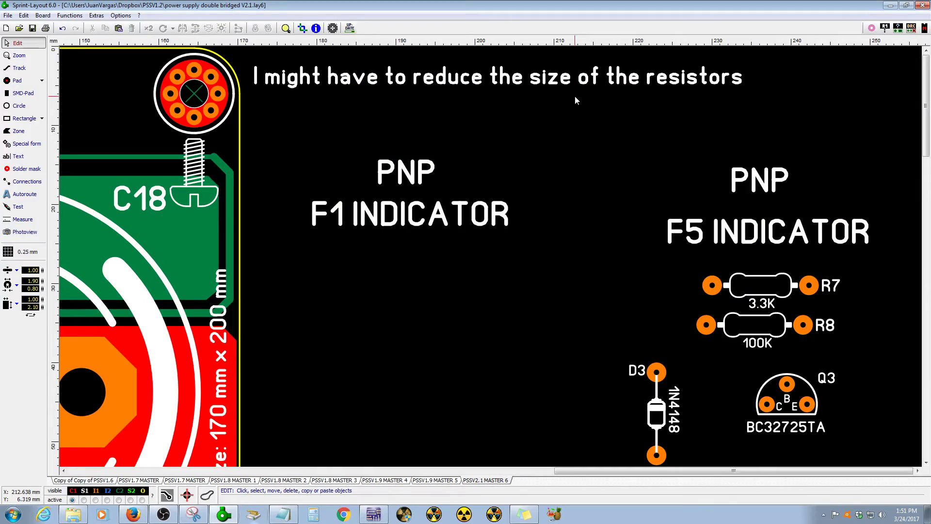
scroll(575, 96, down, 2)
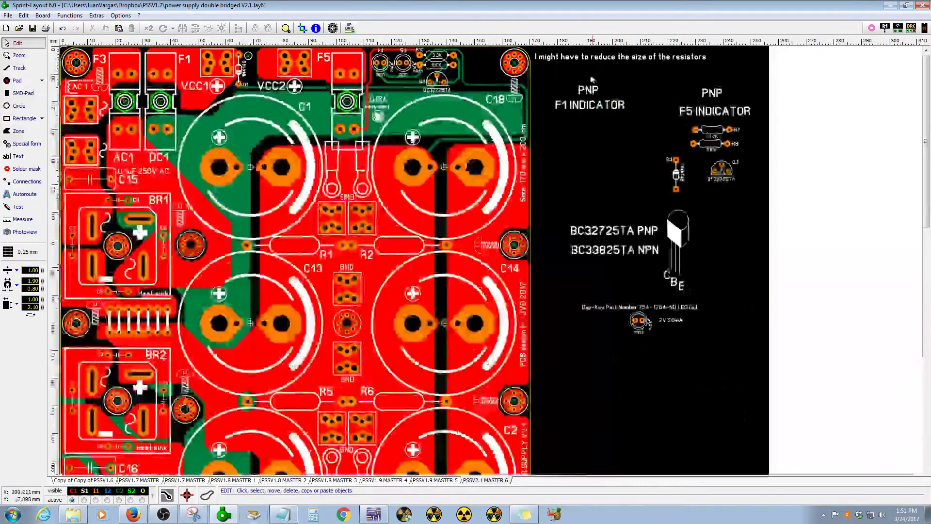
scroll(491, 62, up, 1)
scroll(491, 62, up, 1)
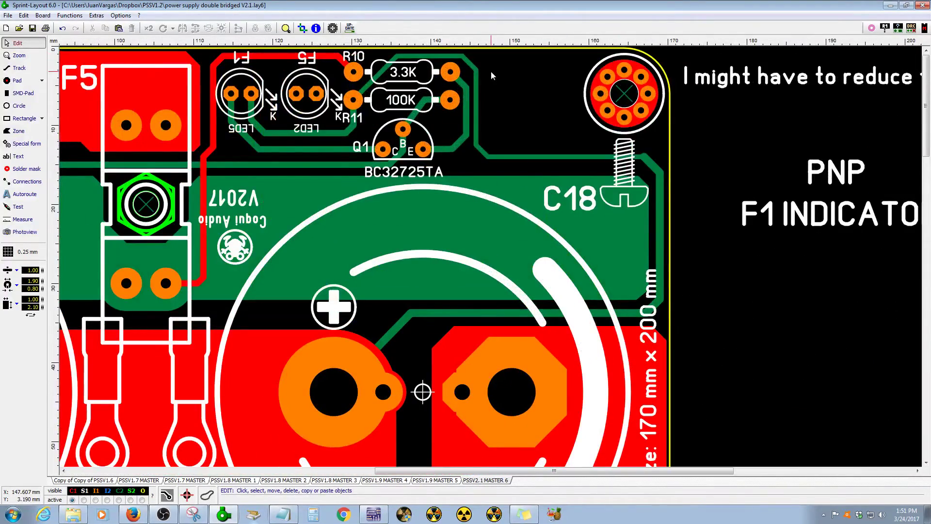
drag(684, 470, 864, 477)
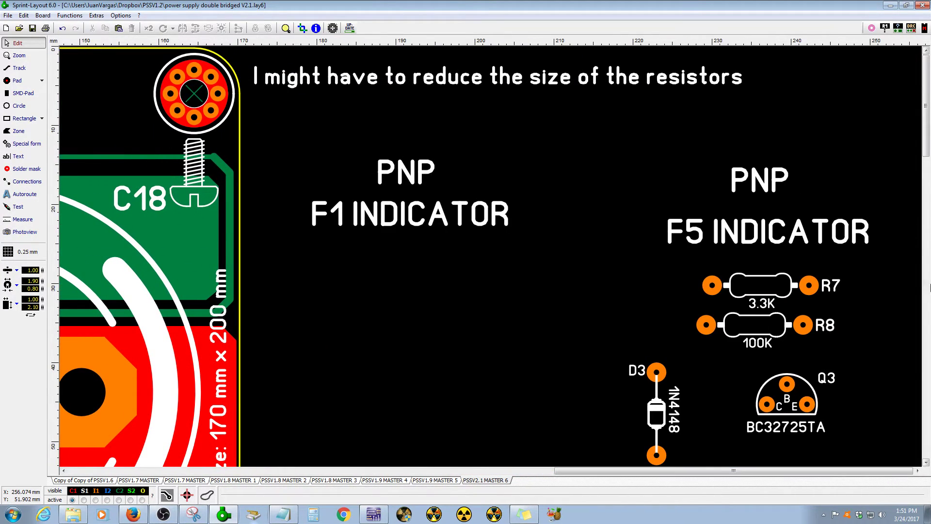
drag(929, 152, 930, 182)
drag(657, 221, 696, 205)
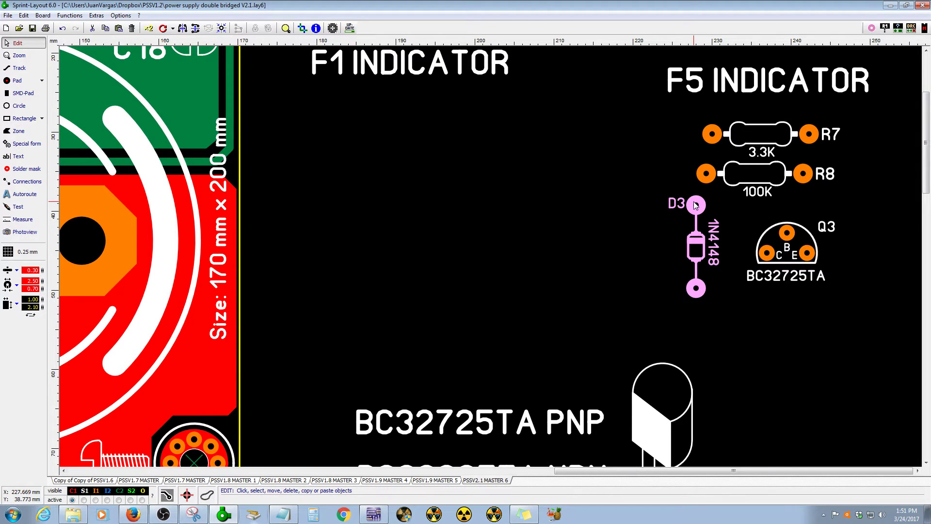
Examine the transistor pinout drawing and the BC32725TA PNP and BC33825TA NPN labels beside the board
scroll(694, 202, down, 2)
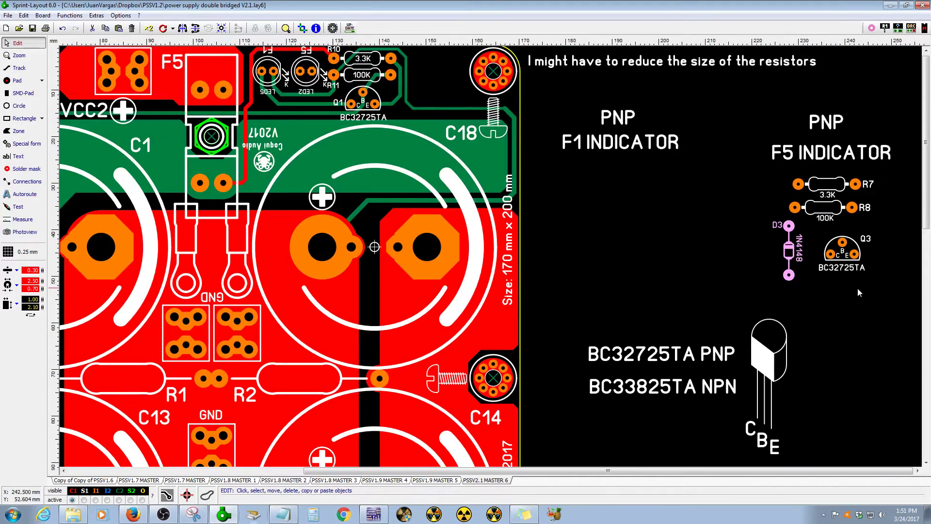
drag(930, 225, 929, 295)
scroll(783, 258, up, 2)
scroll(784, 257, up, 1)
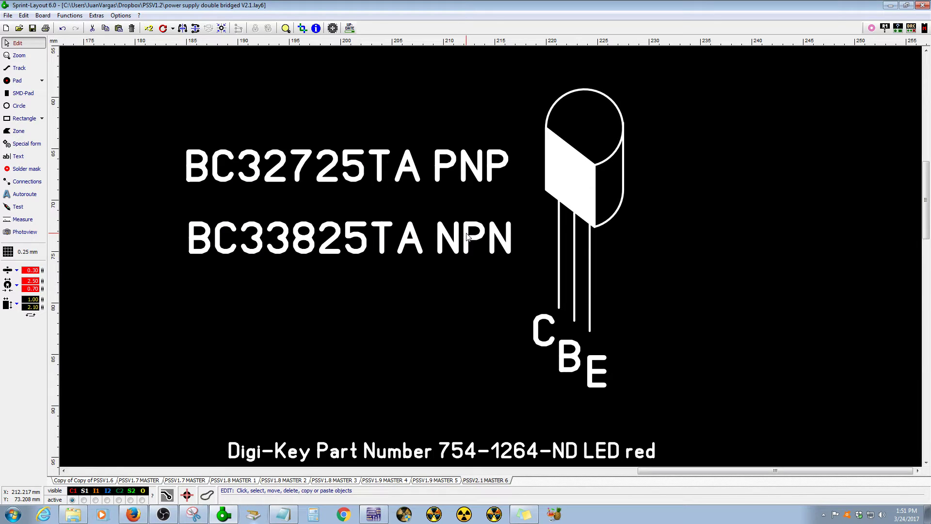
Switch to the Multisim schematic and examine the BC327 transistor Q1 with LED5 and R11 in the F1 indicator circuit
key(alt+Tab)
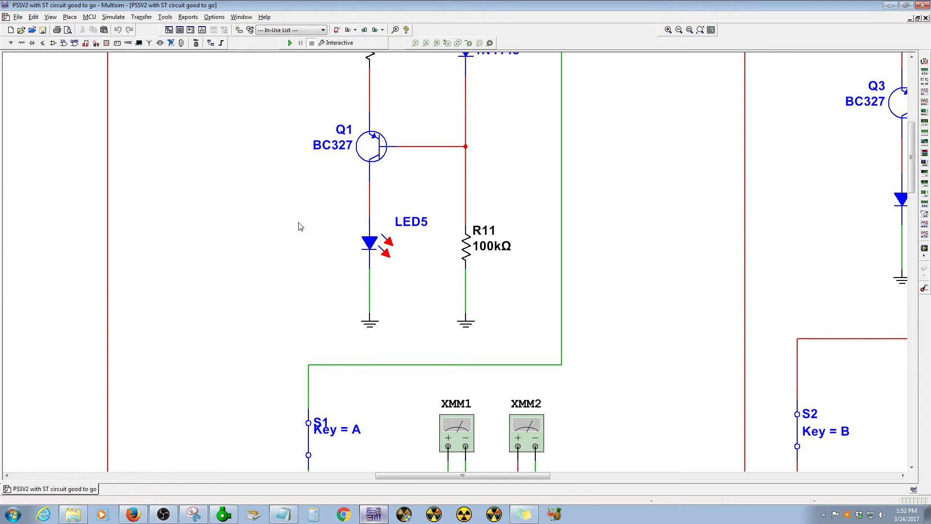
scroll(546, 314, down, 1)
scroll(546, 314, down, 1)
scroll(457, 235, up, 3)
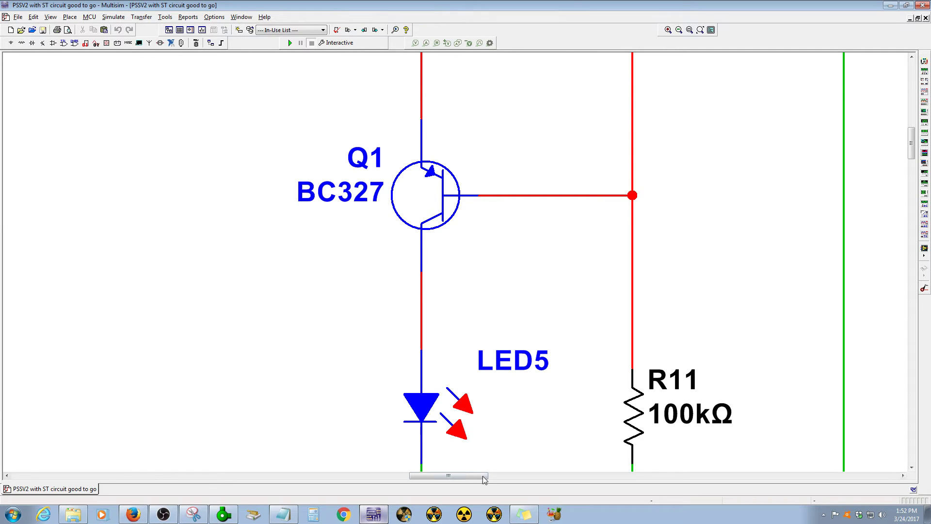
drag(477, 475, 579, 476)
Examine the BC338 transistors Q2 and Q4 in the F7 and F6 indicator circuits, then return to the F1 and F5 indicators
scroll(925, 253, down, 10)
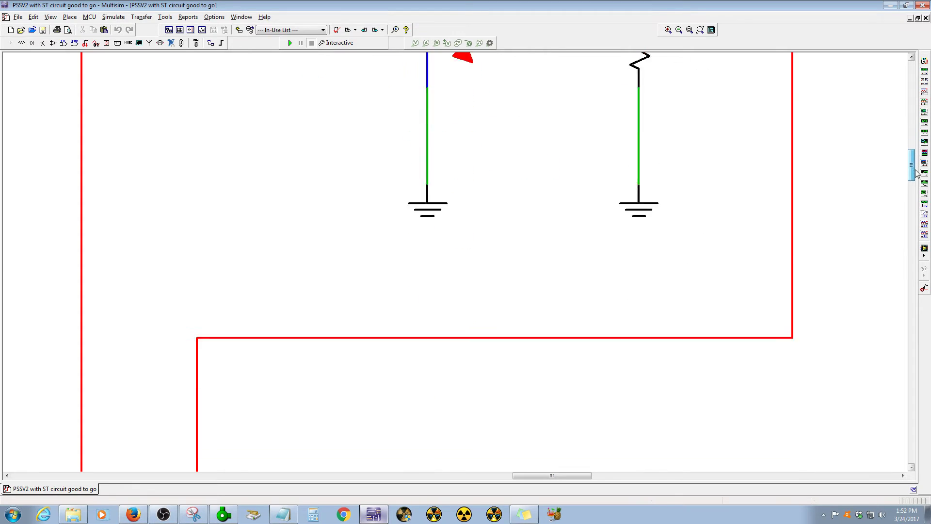
mouse_move(924, 242)
mouse_down()
mouse_move(924, 269)
mouse_move(925, 226)
mouse_up()
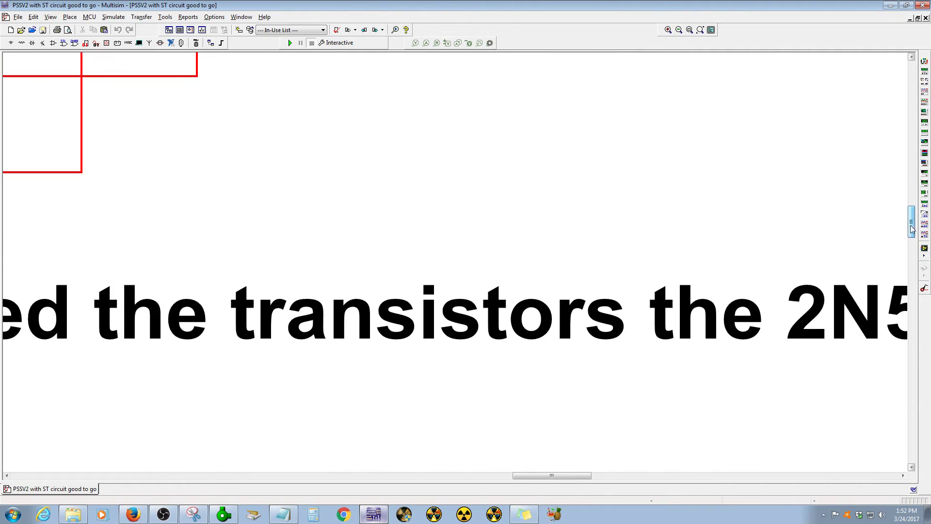
scroll(793, 238, down, 8)
scroll(836, 322, down, 1)
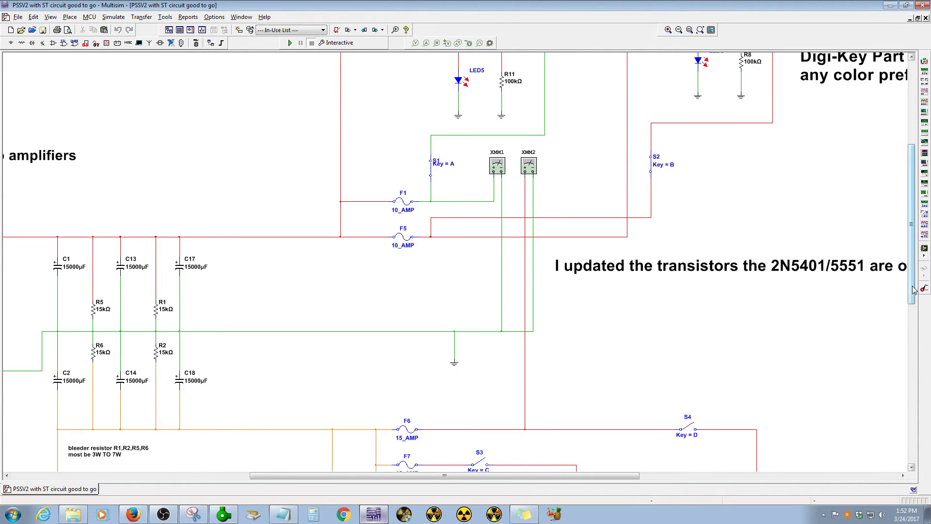
drag(912, 291, 893, 396)
scroll(408, 277, up, 4)
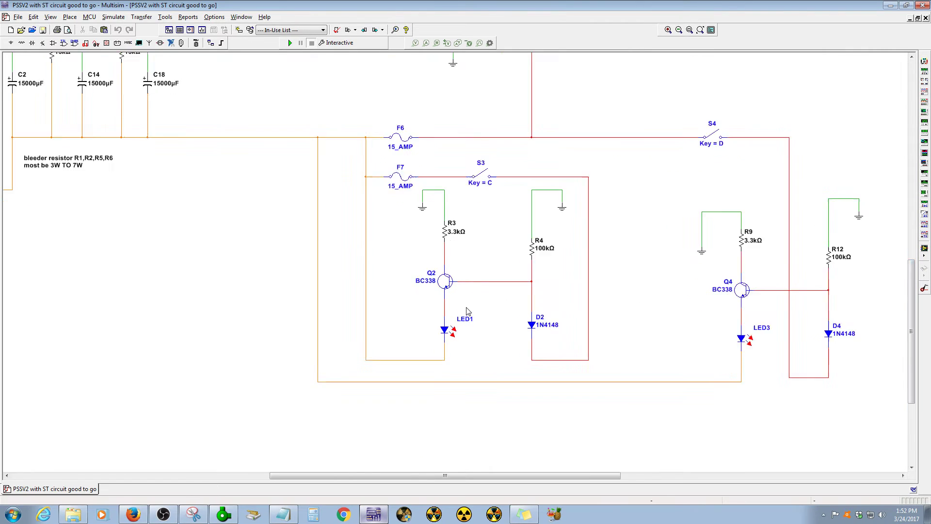
scroll(401, 272, up, 4)
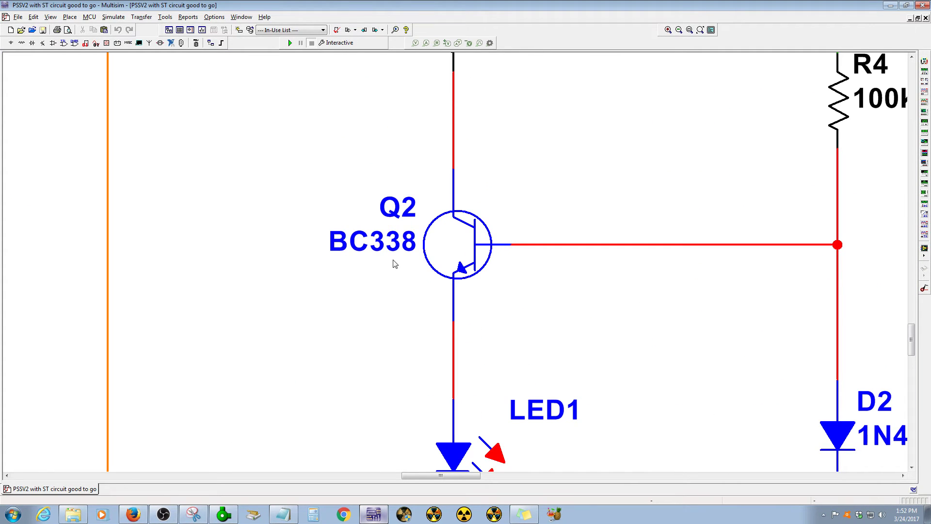
drag(471, 480, 588, 482)
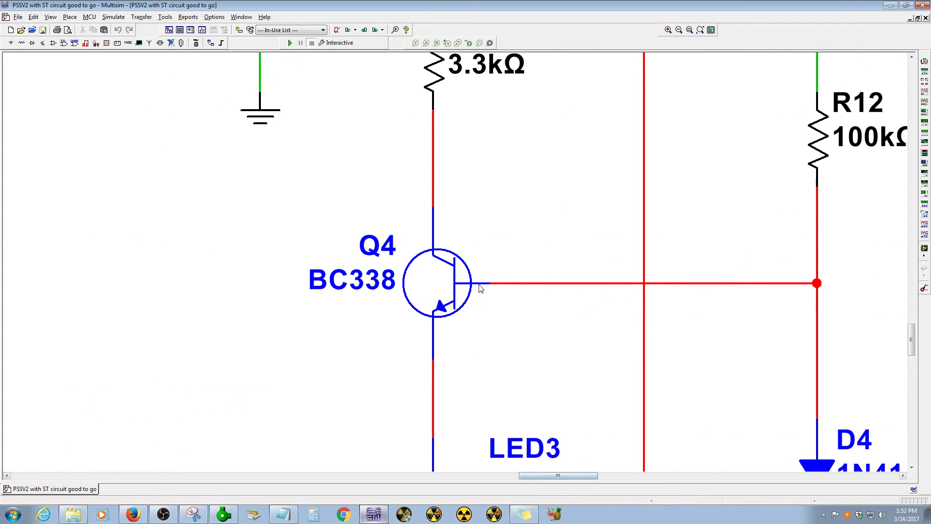
scroll(430, 284, down, 8)
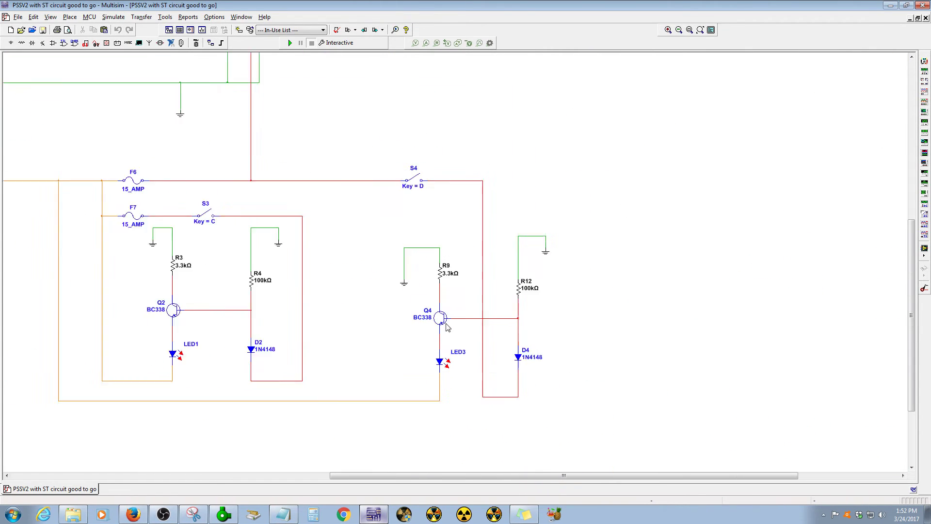
drag(913, 312, 913, 164)
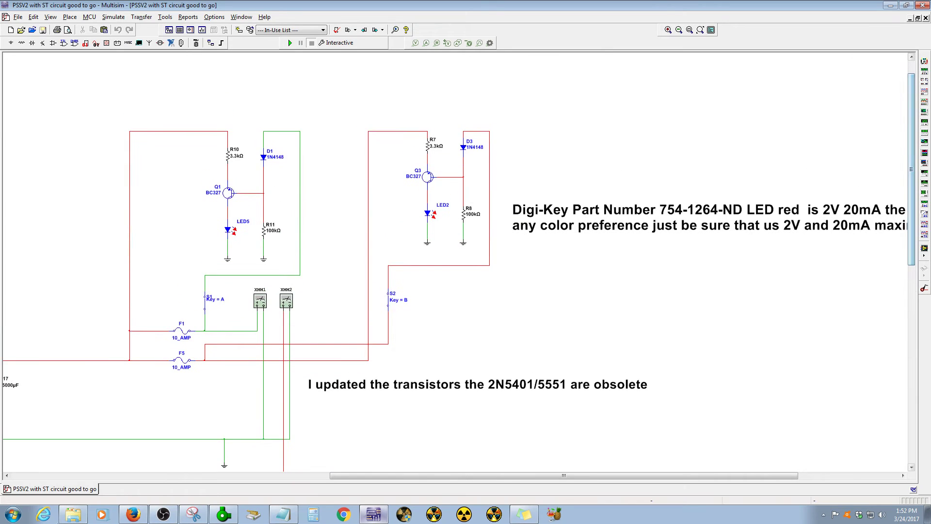
Switch to Firefox and read the features and TO-92 pinout in the BC337/BC338 NPN transistor datasheet
click(127, 519)
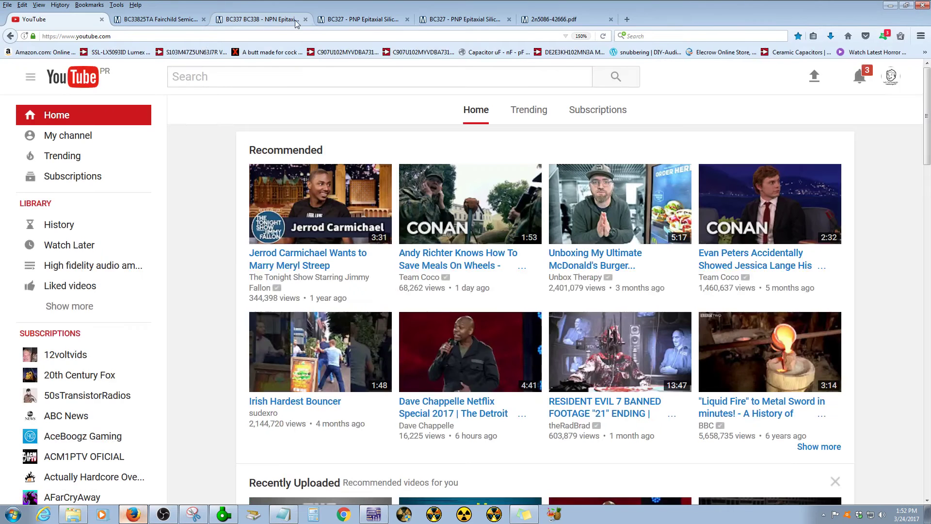
click(275, 21)
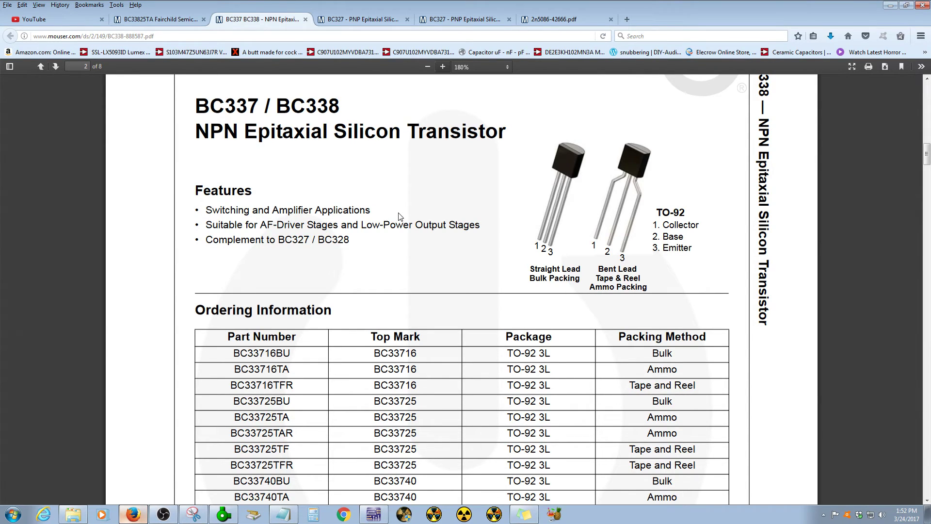
drag(249, 211, 185, 225)
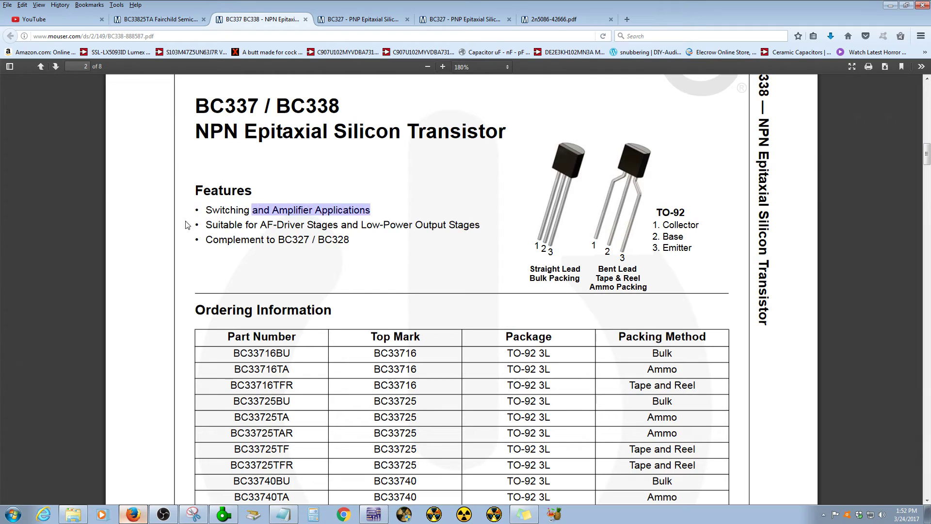
Switch to Multisim and start the interactive simulation of the power supply circuit
click(377, 513)
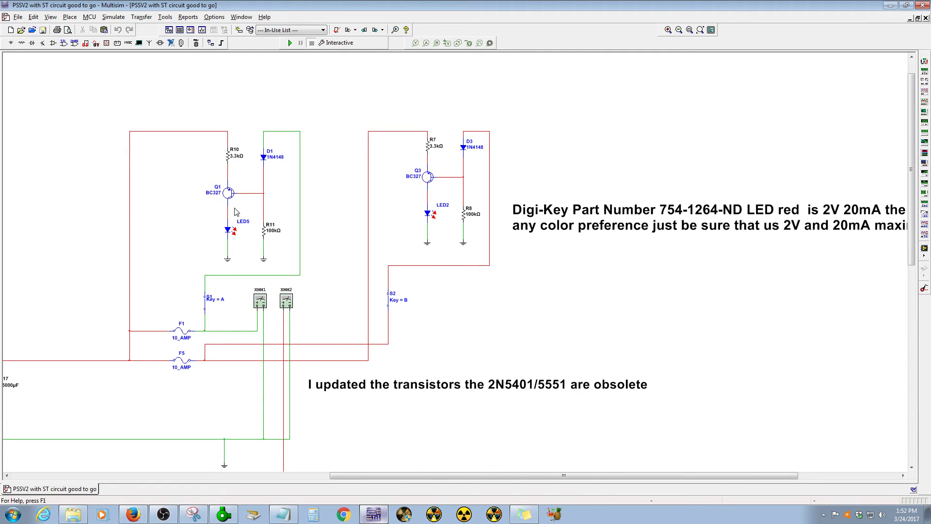
click(290, 43)
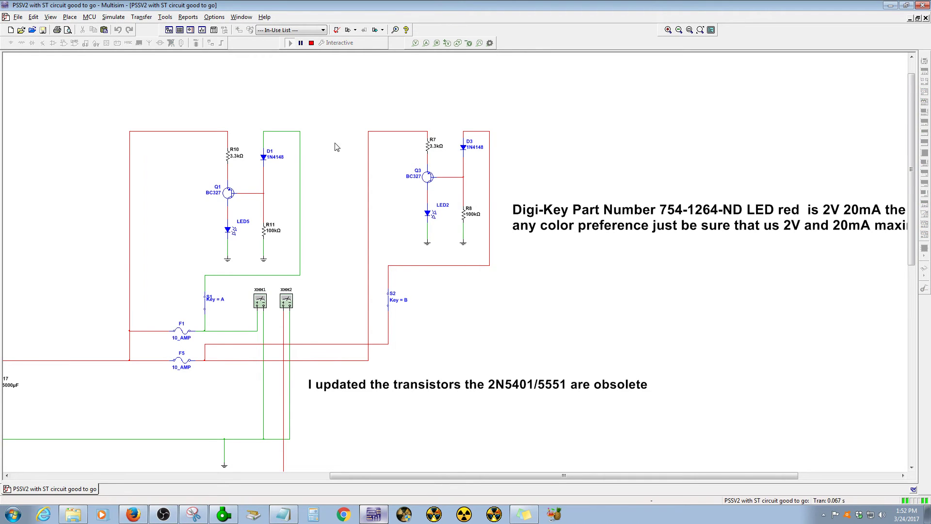
Toggle switch S1 open and closed in the running simulation to test LED5 in the F1 blown-fuse indicator circuit
scroll(209, 334, up, 5)
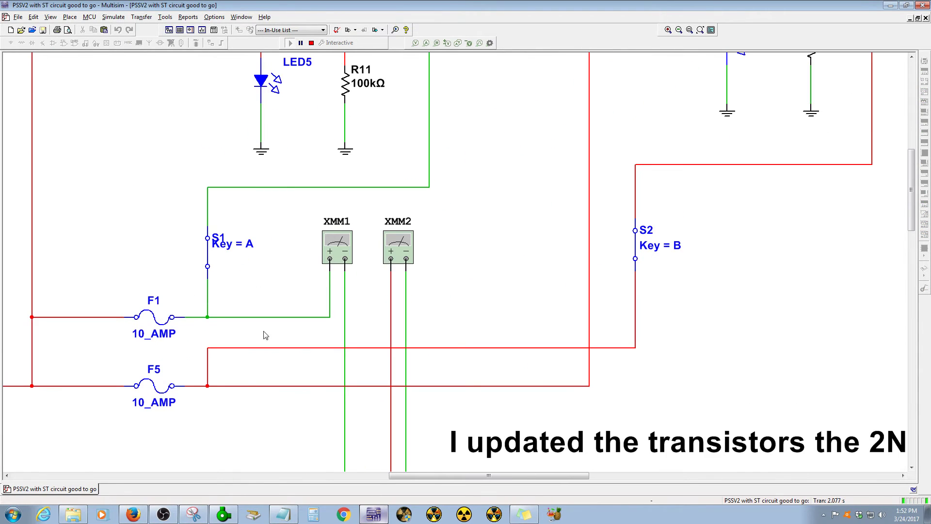
drag(912, 215, 914, 173)
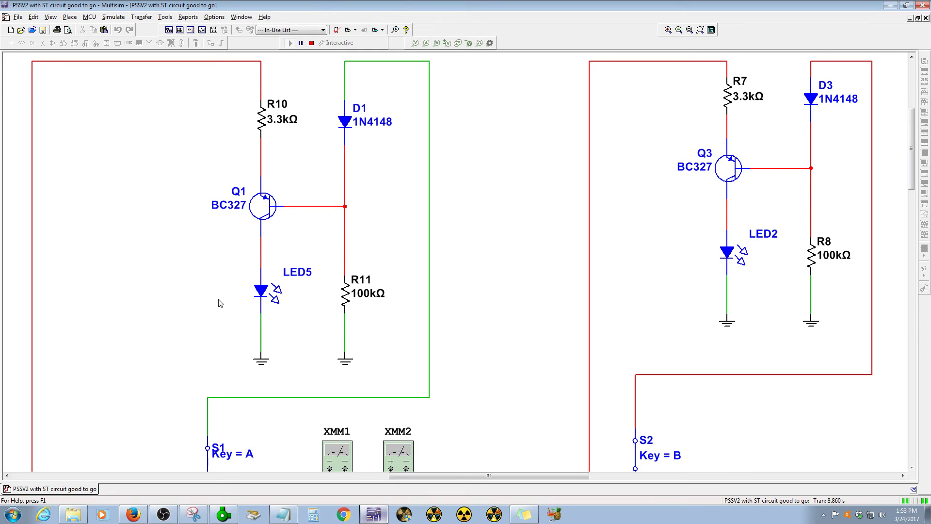
key(a)
drag(914, 167, 913, 177)
key(a)
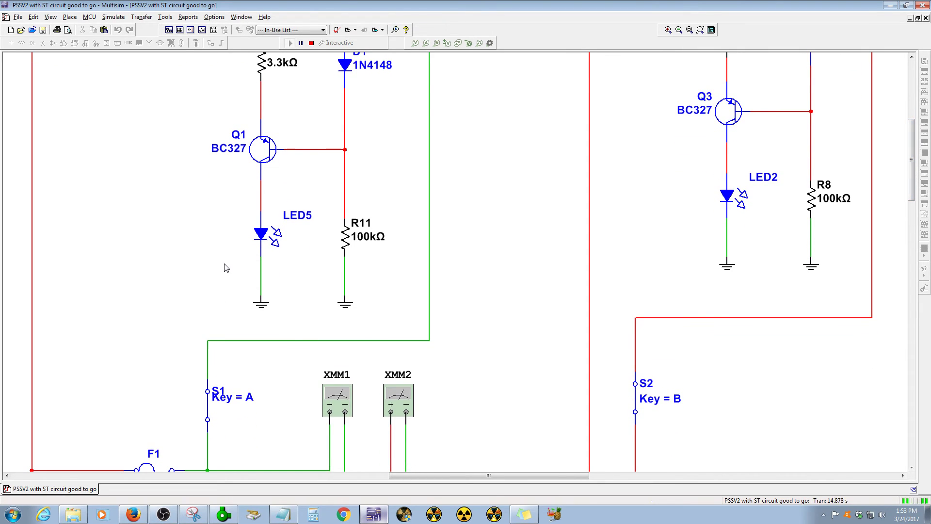
Switch to Sprint-Layout and examine the F1 indicator's R10, R11, Q1 and LED traces and the free board space near C18
click(223, 515)
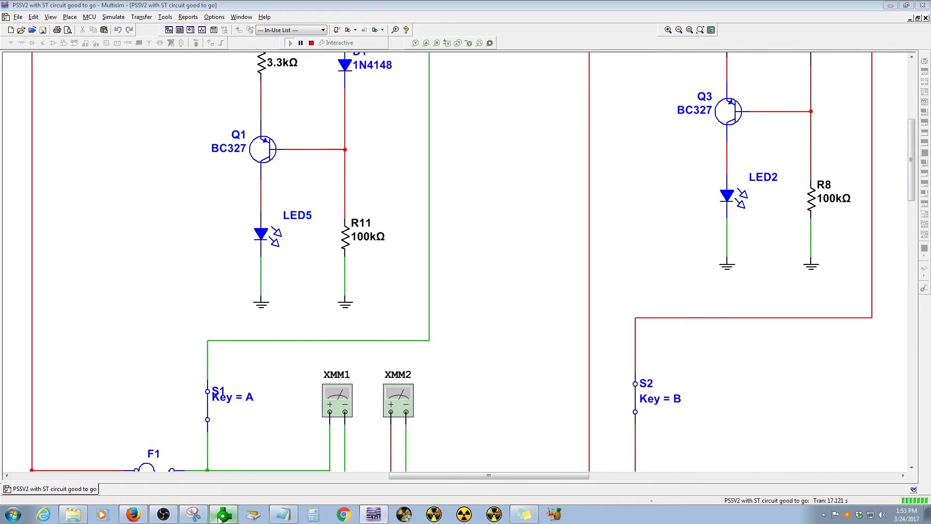
scroll(677, 280, down, 3)
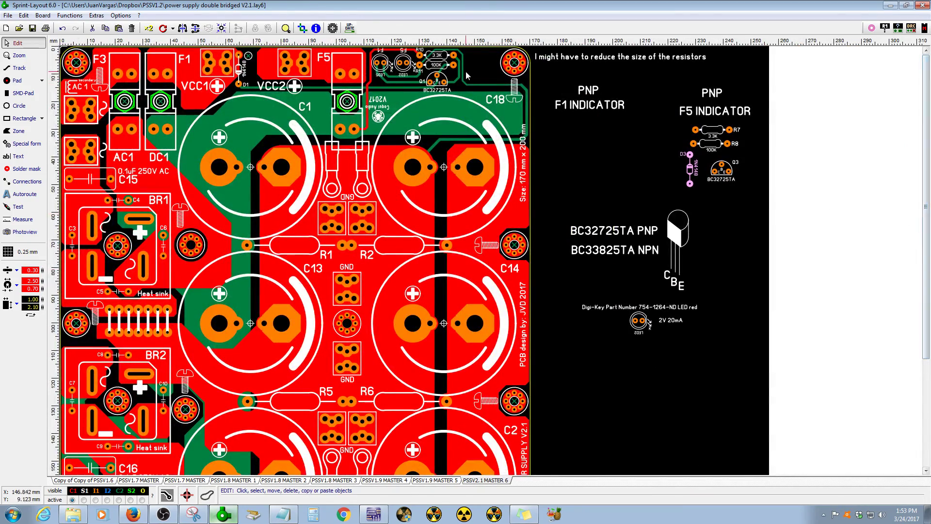
scroll(482, 63, up, 3)
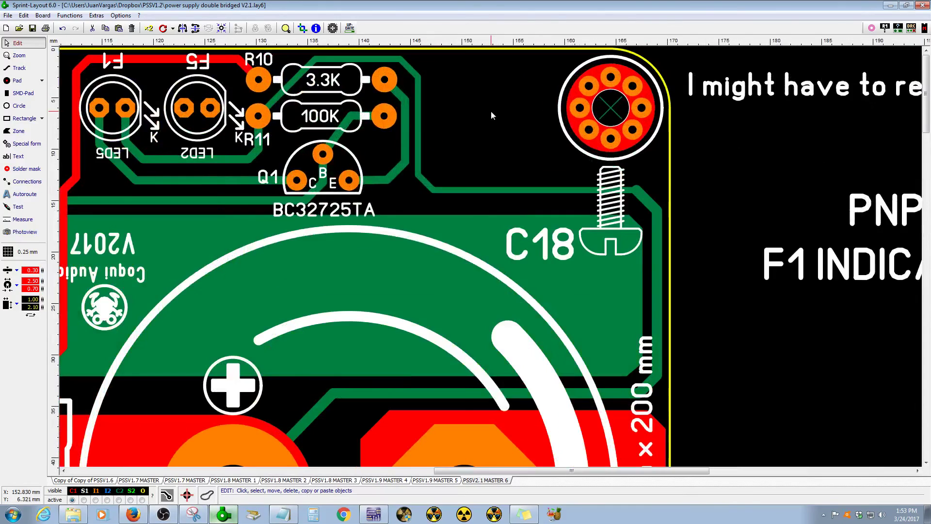
scroll(491, 112, up, 2)
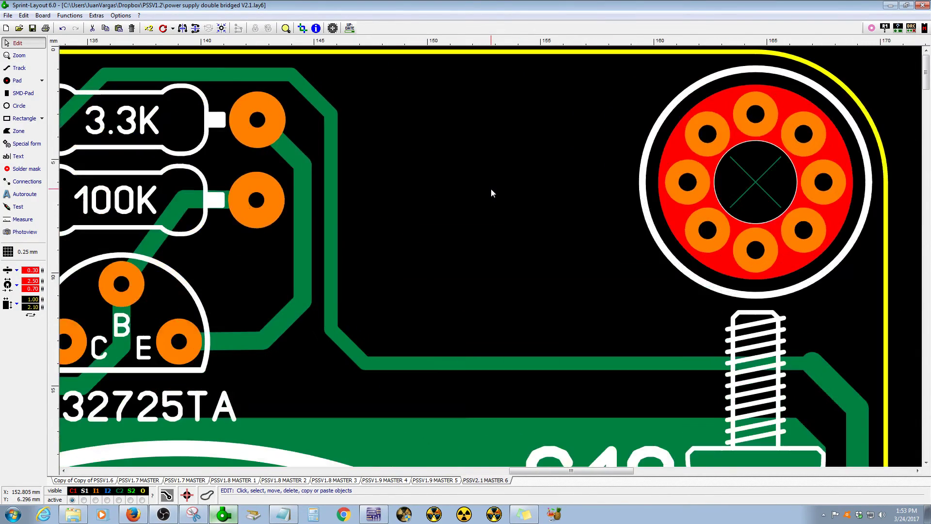
scroll(491, 188, down, 3)
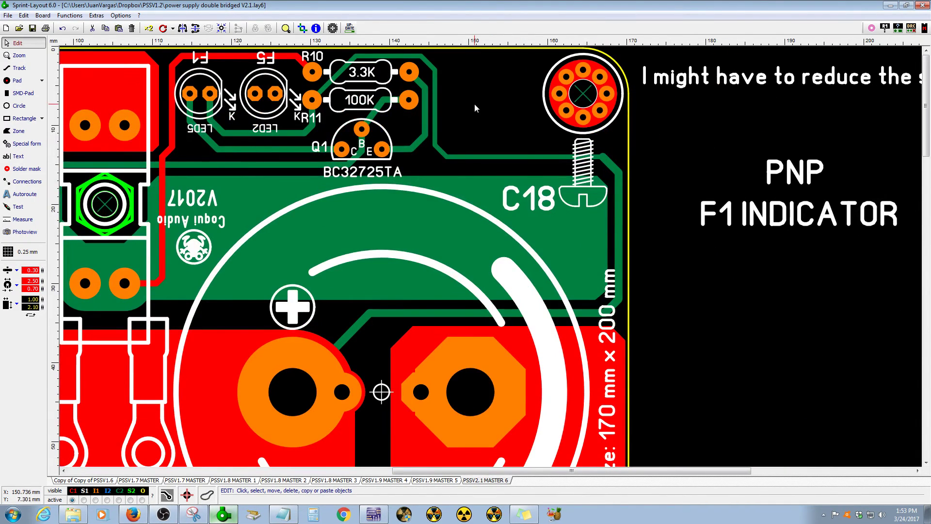
scroll(503, 89, up, 1)
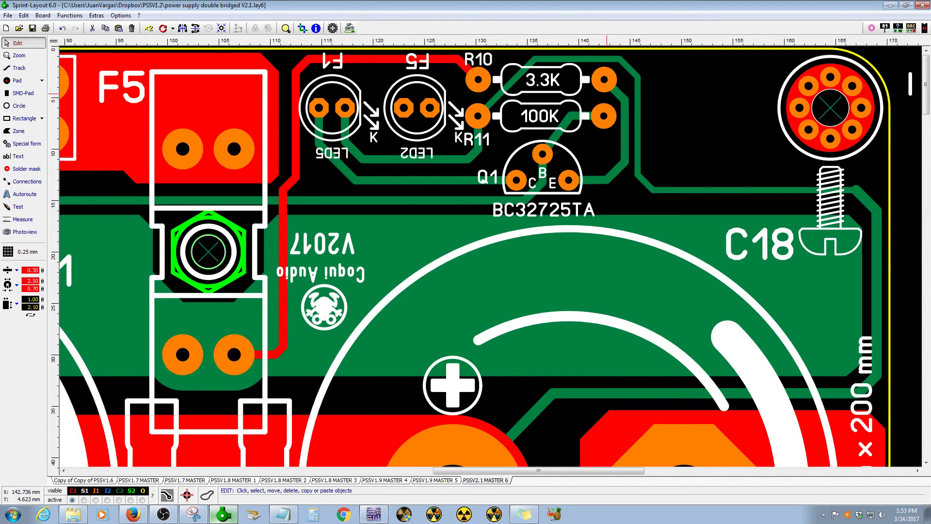
scroll(503, 89, up, 1)
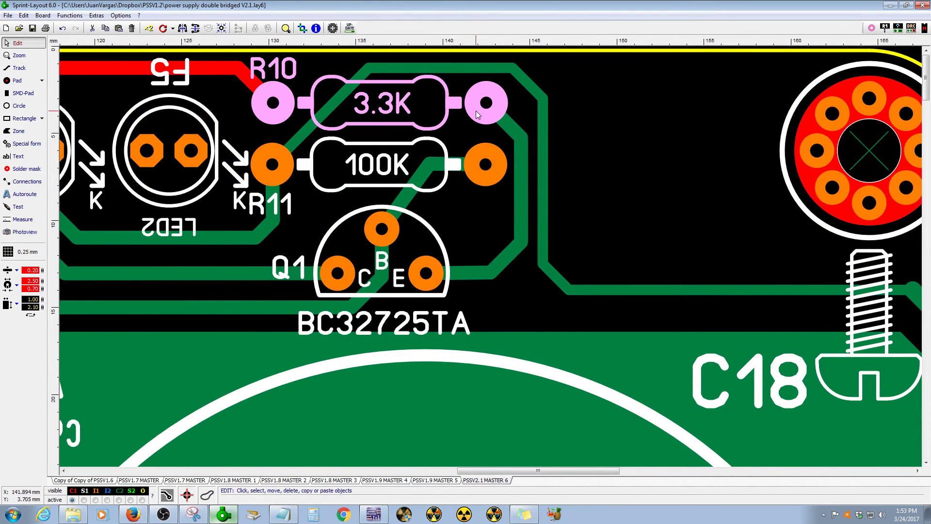
scroll(478, 115, down, 1)
scroll(481, 100, down, 1)
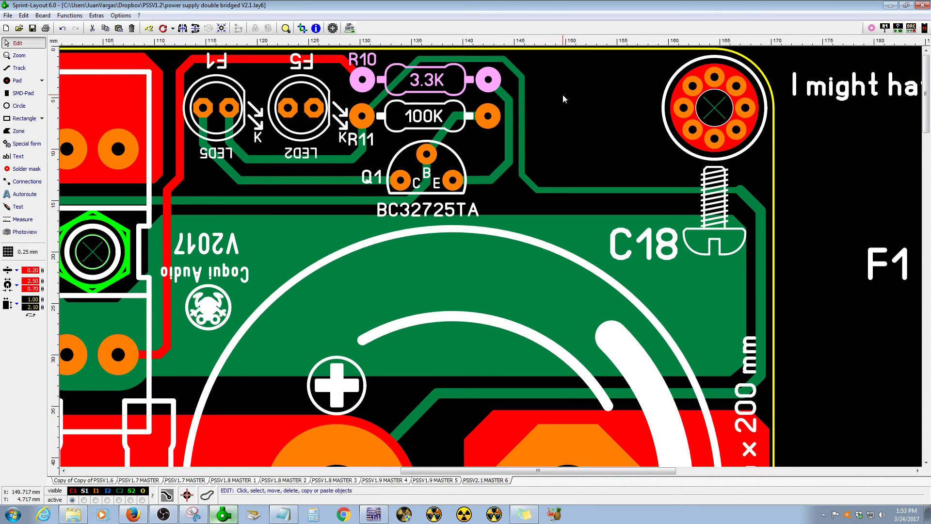
scroll(598, 120, down, 1)
scroll(483, 126, up, 2)
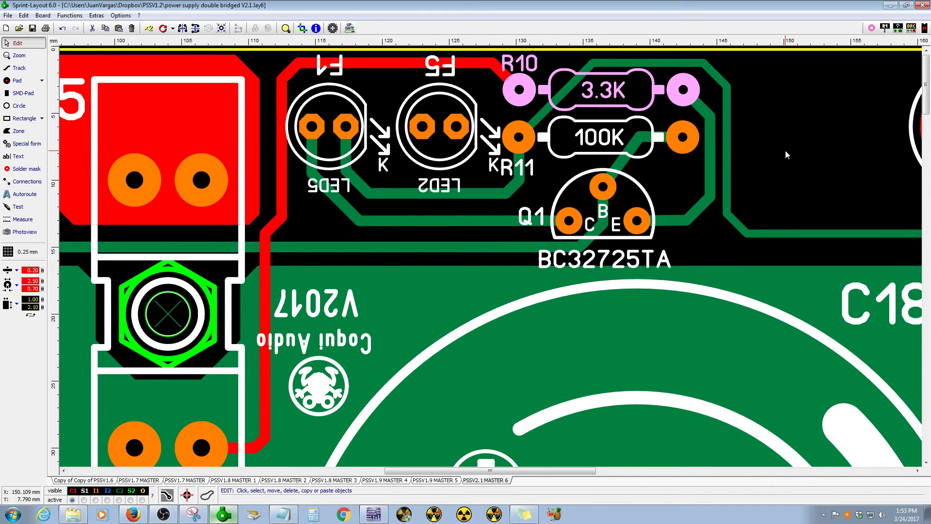
Draw a trial 1.00 mm track from an LED2 pad across R11 to the area beside Q1, and delete it
right_drag(787, 154, 491, 170)
scroll(491, 120, down, 1)
scroll(491, 142, up, 1)
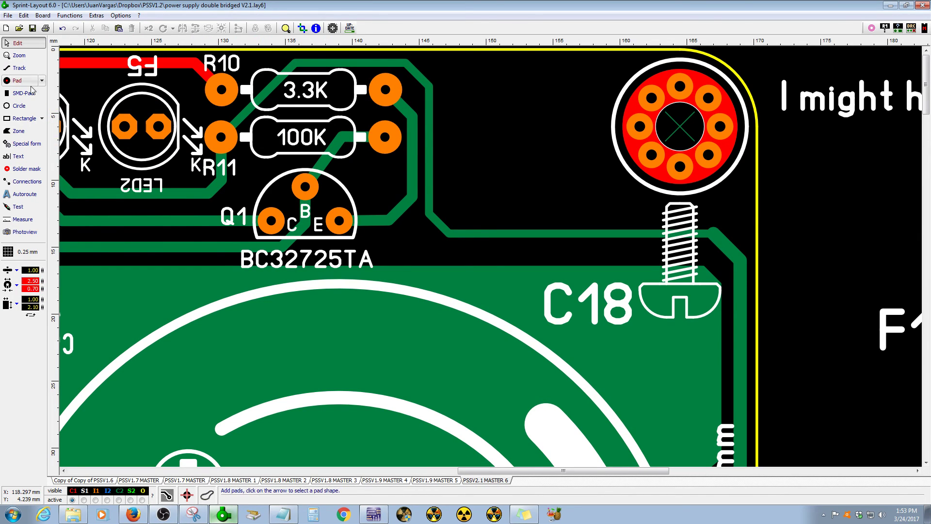
click(20, 68)
click(125, 126)
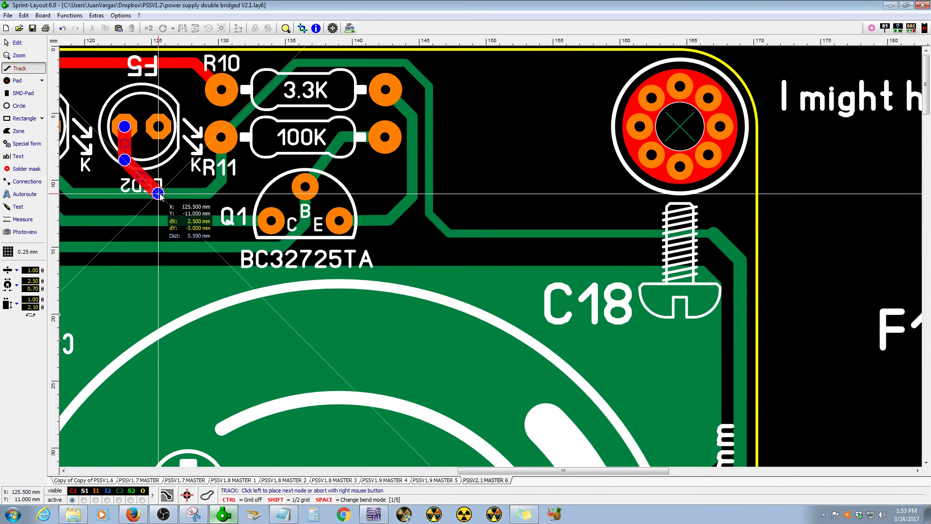
click(158, 197)
click(224, 197)
click(275, 146)
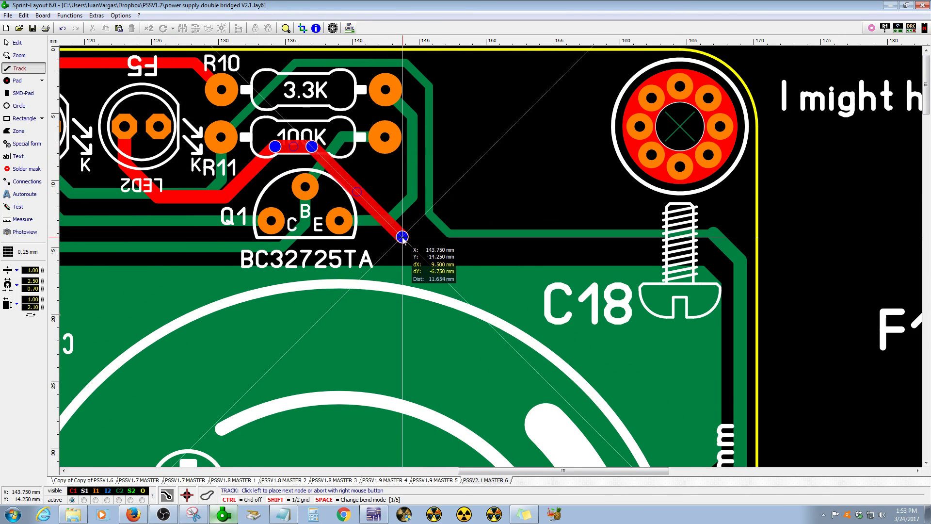
click(406, 235)
key(Escape)
click(369, 196)
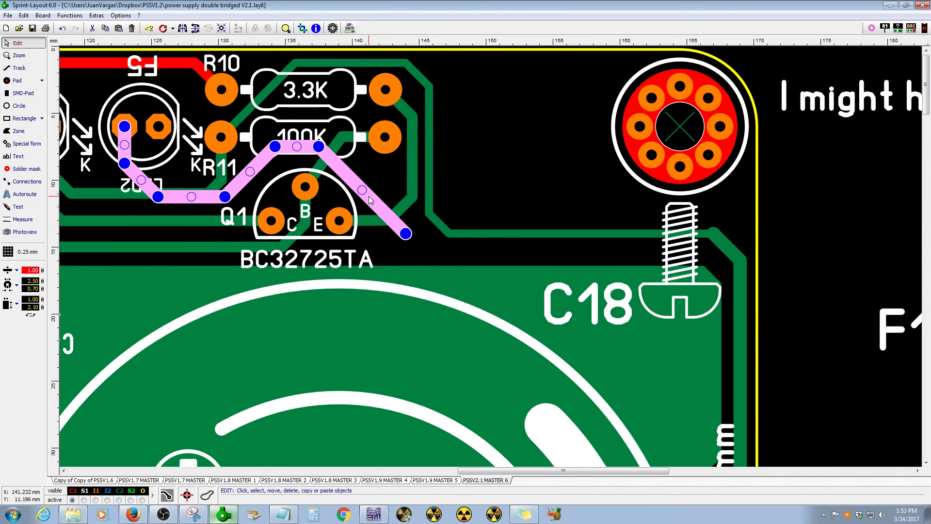
key(Delete)
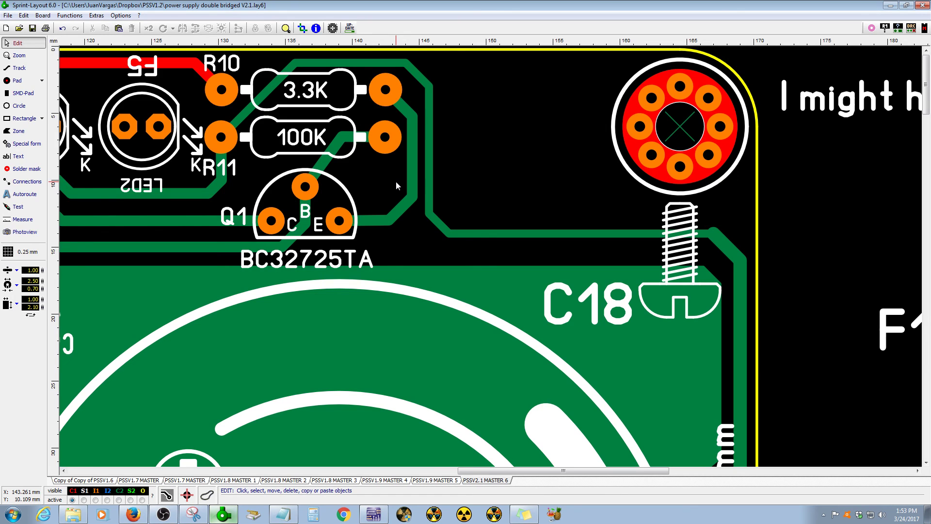
scroll(325, 177, down, 2)
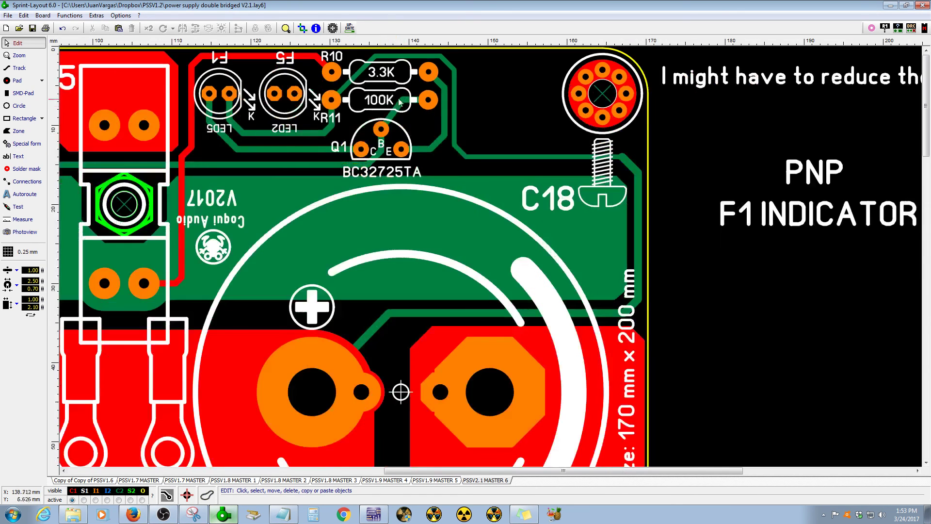
scroll(493, 107, up, 2)
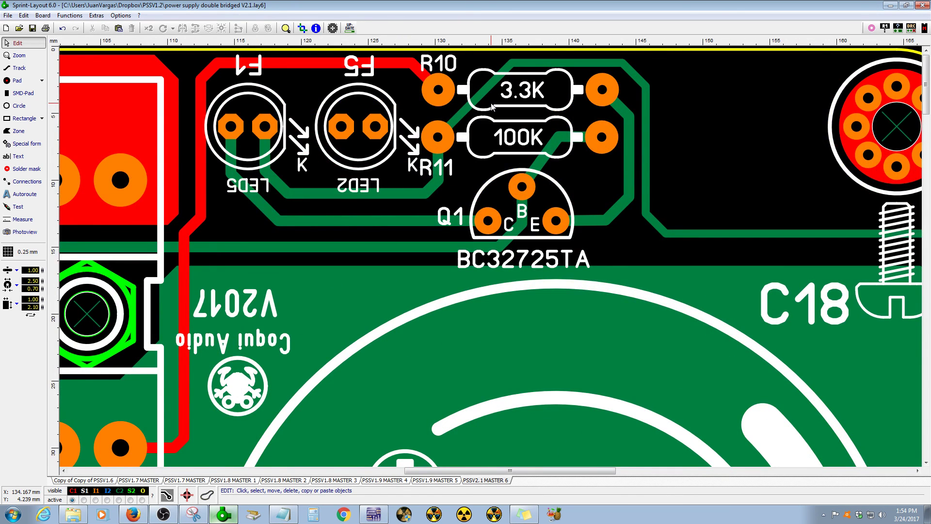